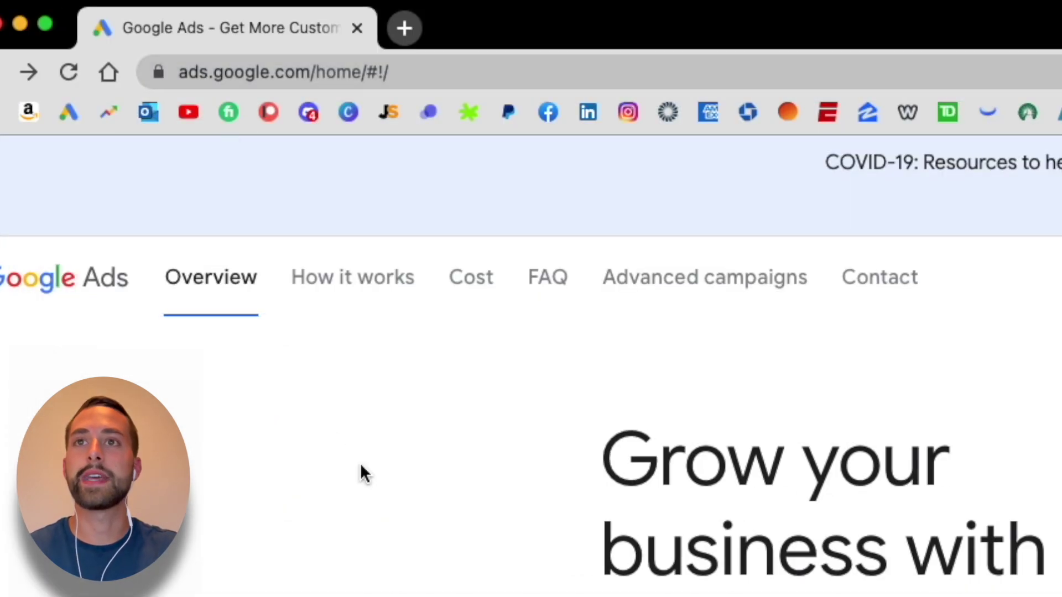
Start the Google Ads sign-up from the Google Ads home page
{"action": "left_click", "coordinate": [190, 77]}
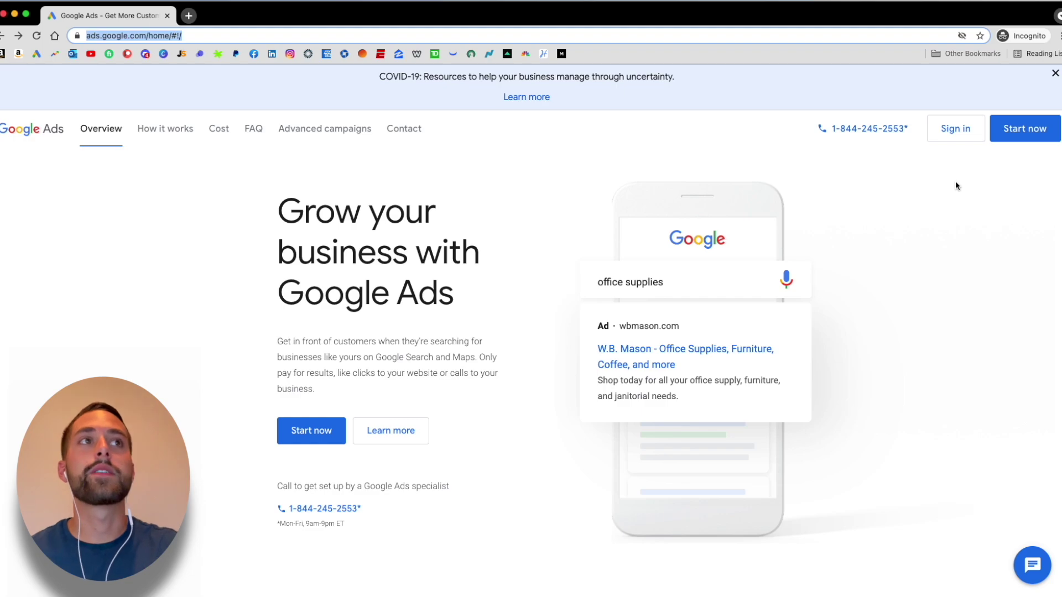
{"action": "left_click", "coordinate": [1028, 136]}
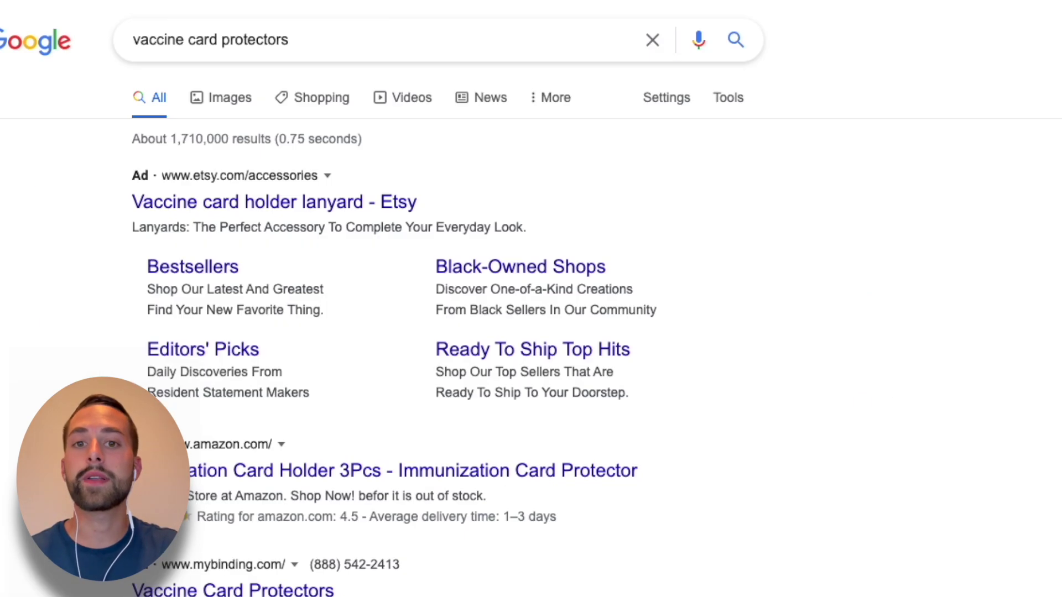
Examine the sponsored results for vaccine card protectors and open the Amazon ad's product page
{"action": "left_click", "coordinate": [314, 45]}
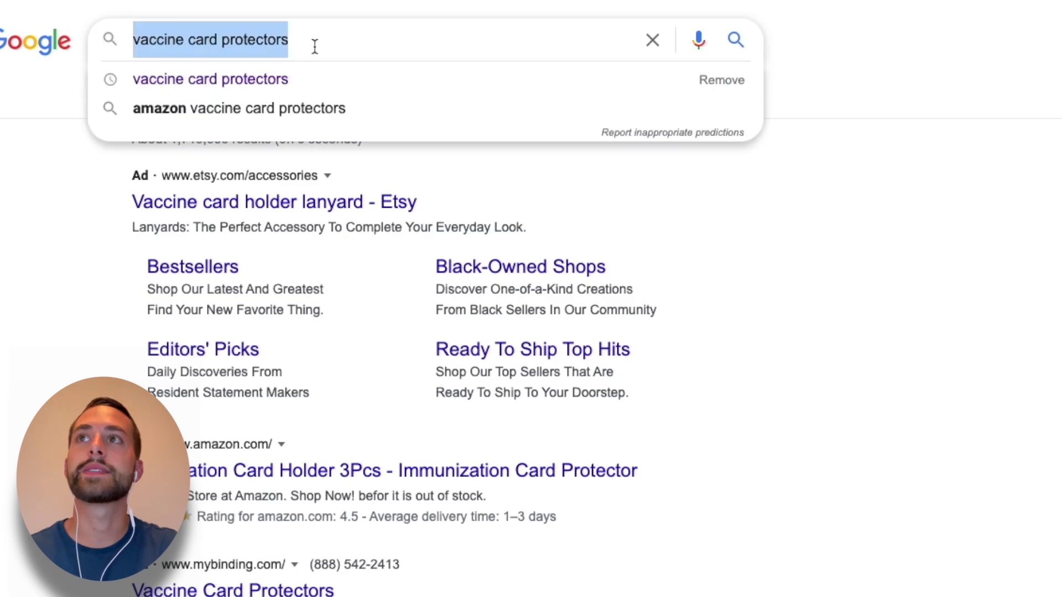
{"action": "left_click", "coordinate": [58, 262]}
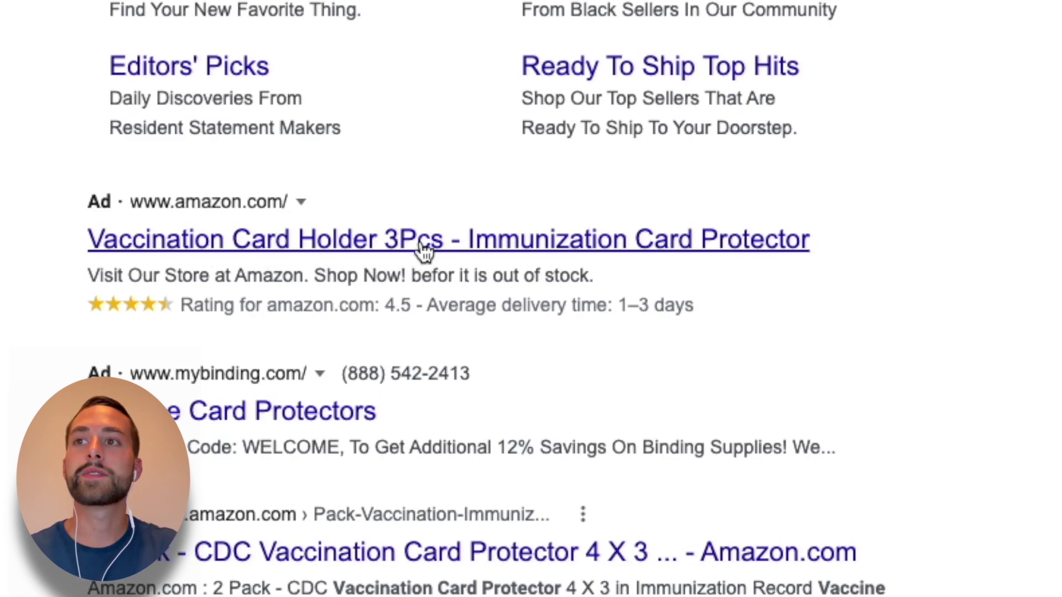
{"action": "left_click", "coordinate": [631, 250]}
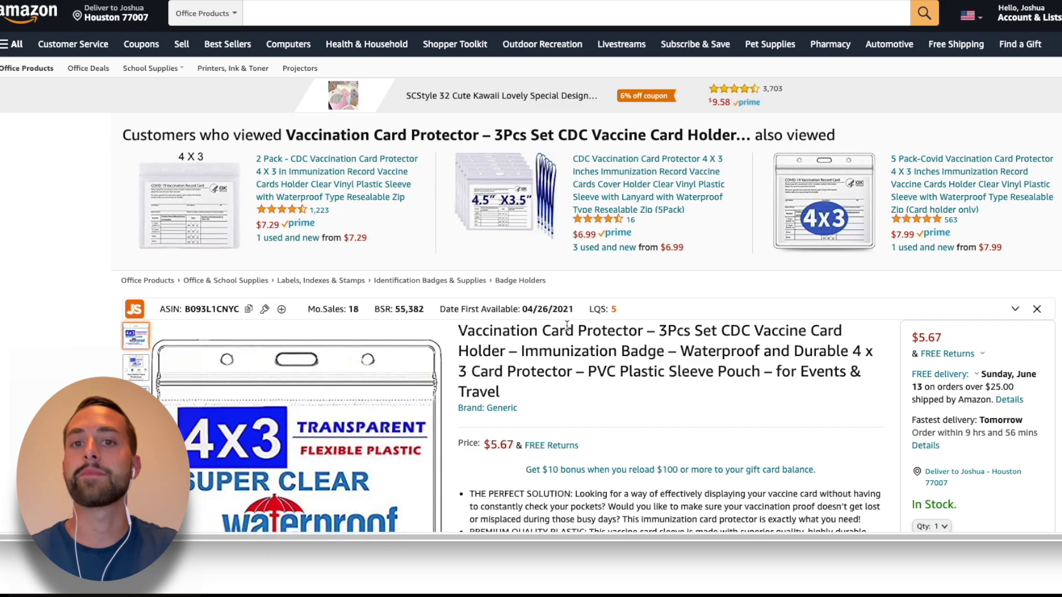
{"action": "scroll", "coordinate": [580, 327], "scroll_direction": "down", "scroll_amount": 2}
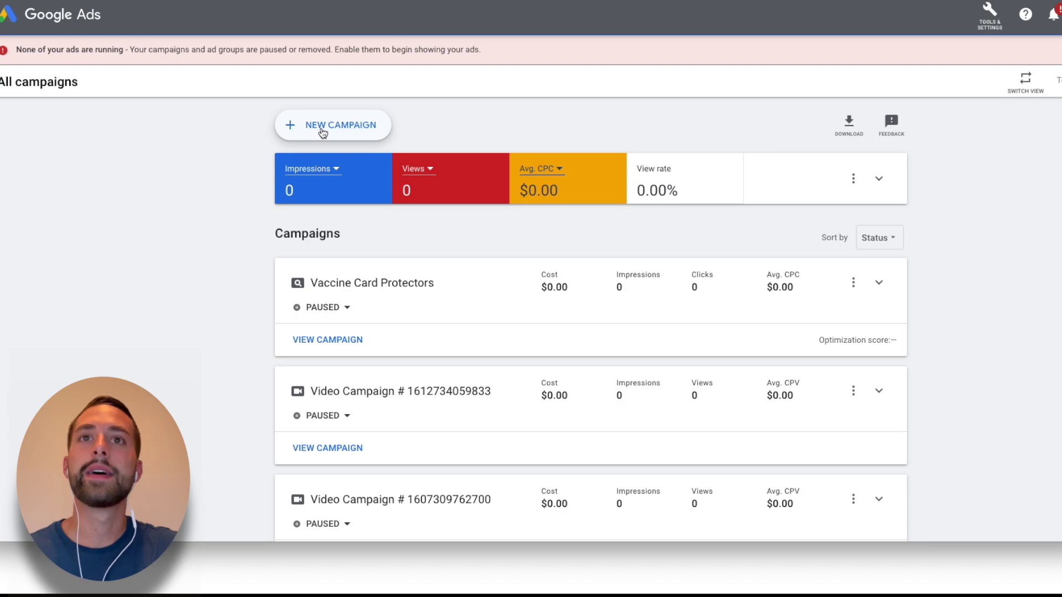
Create a new campaign with Sales as the goal and Search as the campaign type
{"action": "left_click", "coordinate": [322, 130]}
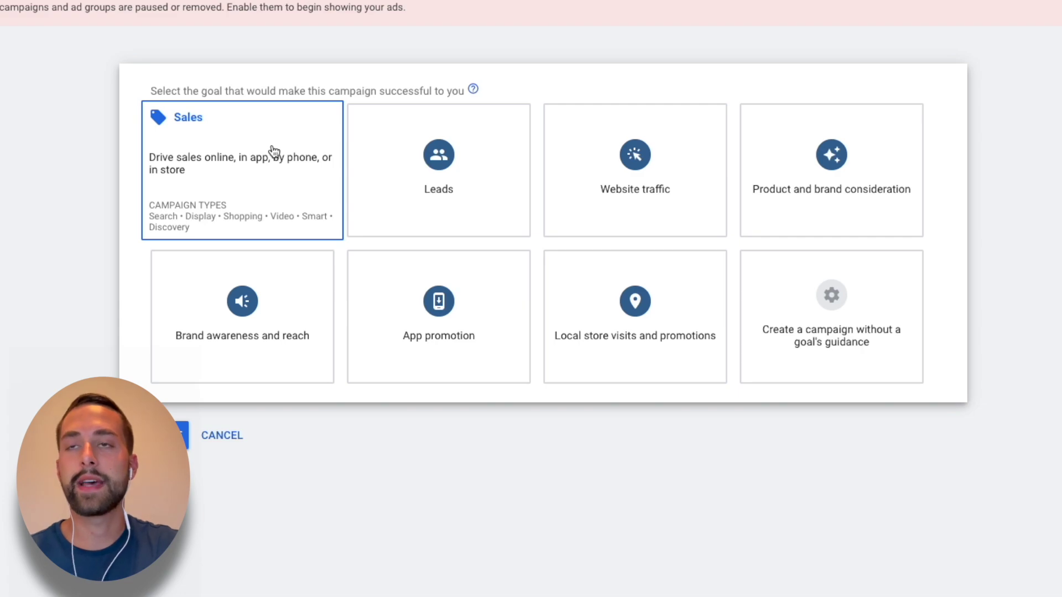
{"action": "left_click", "coordinate": [273, 152]}
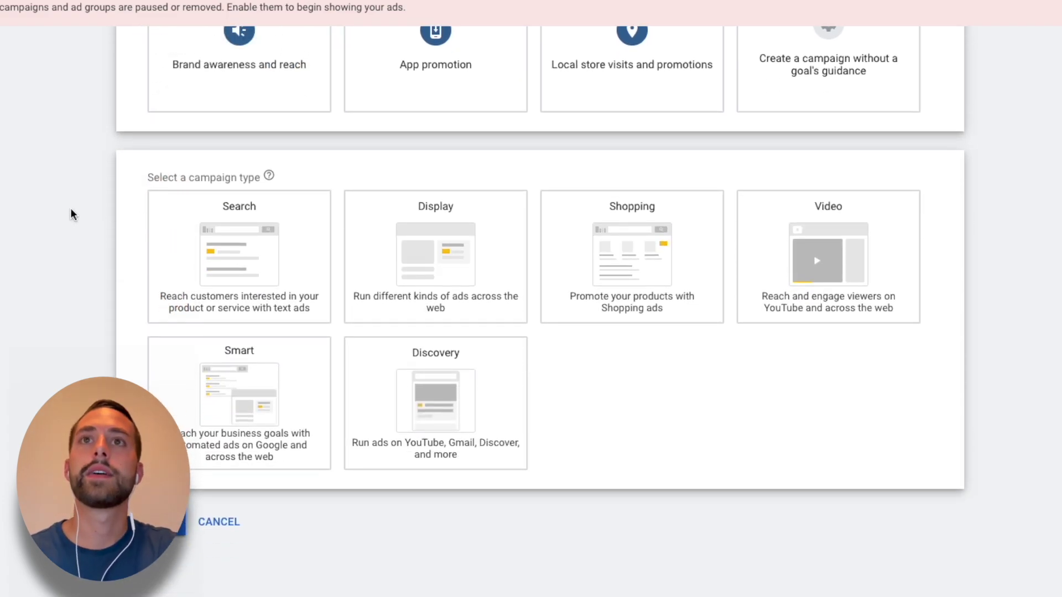
{"action": "scroll", "coordinate": [220, 171], "scroll_direction": "up", "scroll_amount": 4}
{"action": "scroll", "coordinate": [98, 202], "scroll_direction": "down", "scroll_amount": 2}
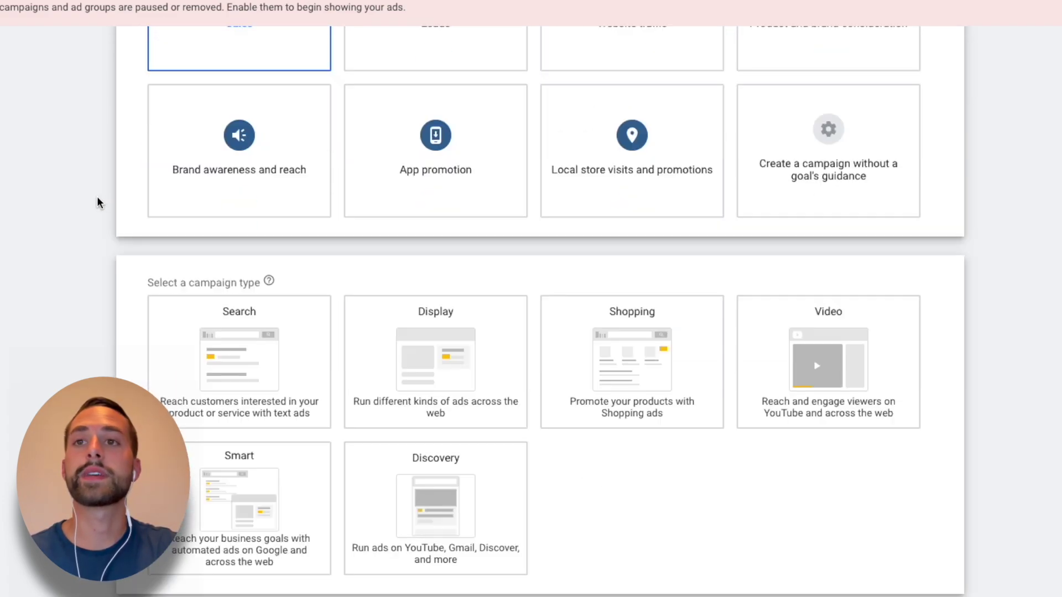
{"action": "scroll", "coordinate": [97, 202], "scroll_direction": "down", "scroll_amount": 1}
{"action": "scroll", "coordinate": [97, 203], "scroll_direction": "down", "scroll_amount": 2}
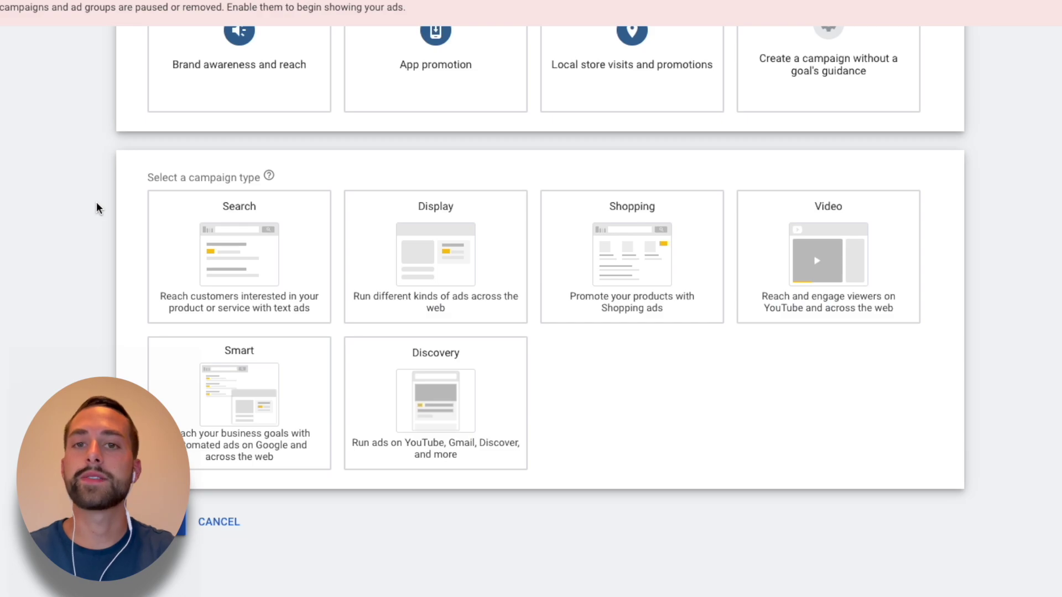
{"action": "left_click", "coordinate": [180, 216]}
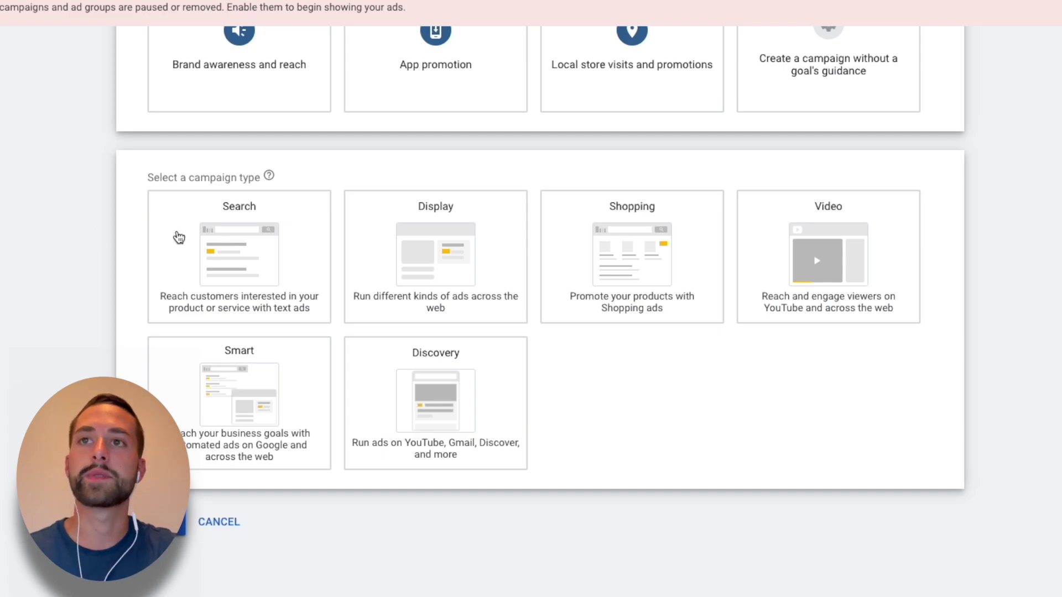
{"action": "left_click", "coordinate": [266, 245]}
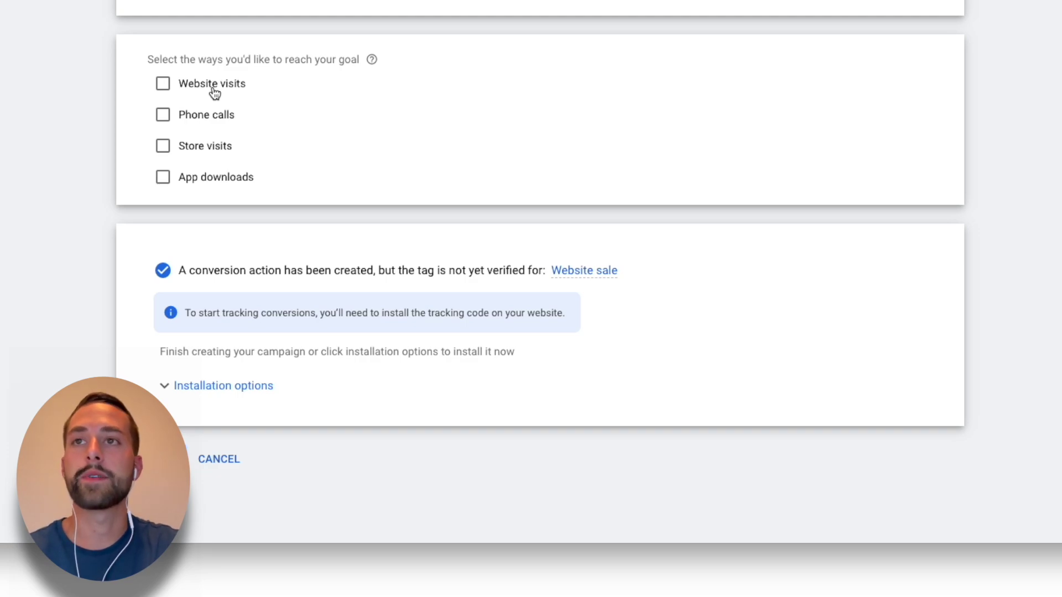
{"action": "left_click", "coordinate": [187, 147]}
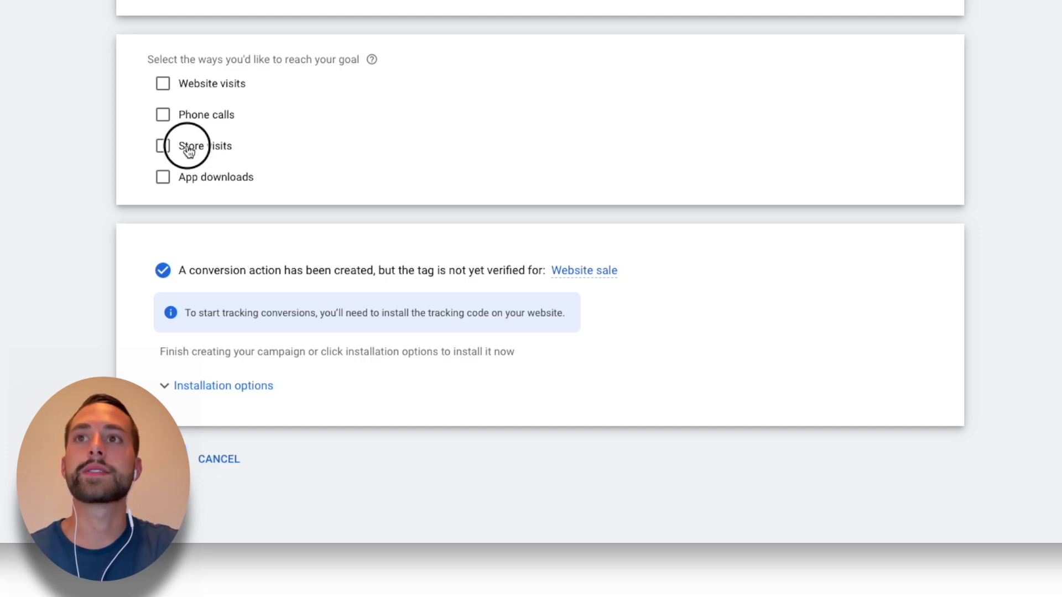
{"action": "scroll", "coordinate": [191, 149], "scroll_direction": "up", "scroll_amount": 4}
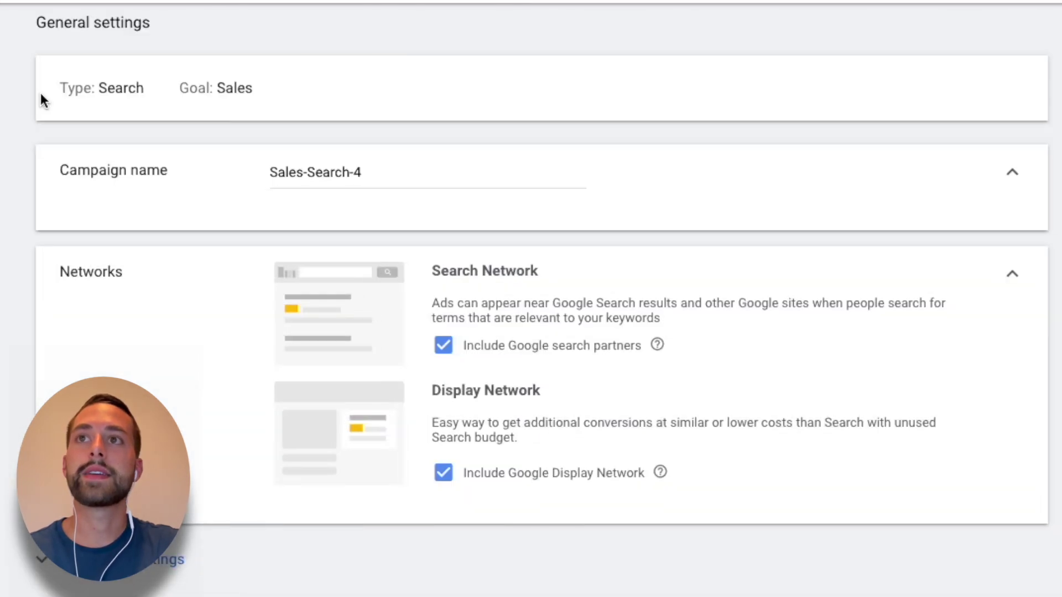
{"action": "left_click_drag", "start_coordinate": [274, 193], "coordinate": [390, 190]}
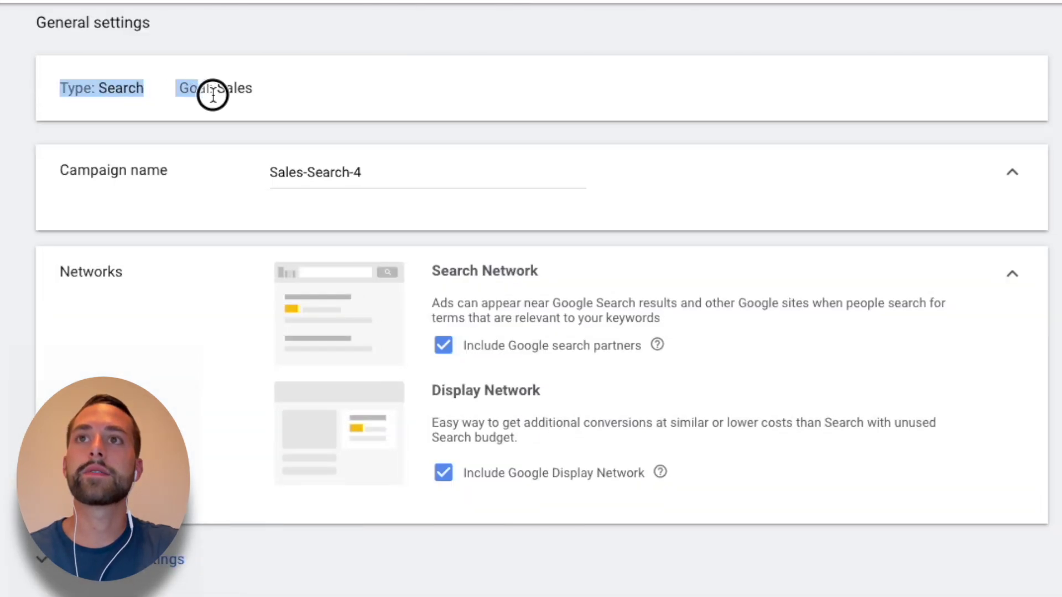
{"action": "left_click_drag", "start_coordinate": [213, 95], "coordinate": [281, 103]}
{"action": "left_click", "coordinate": [88, 99]}
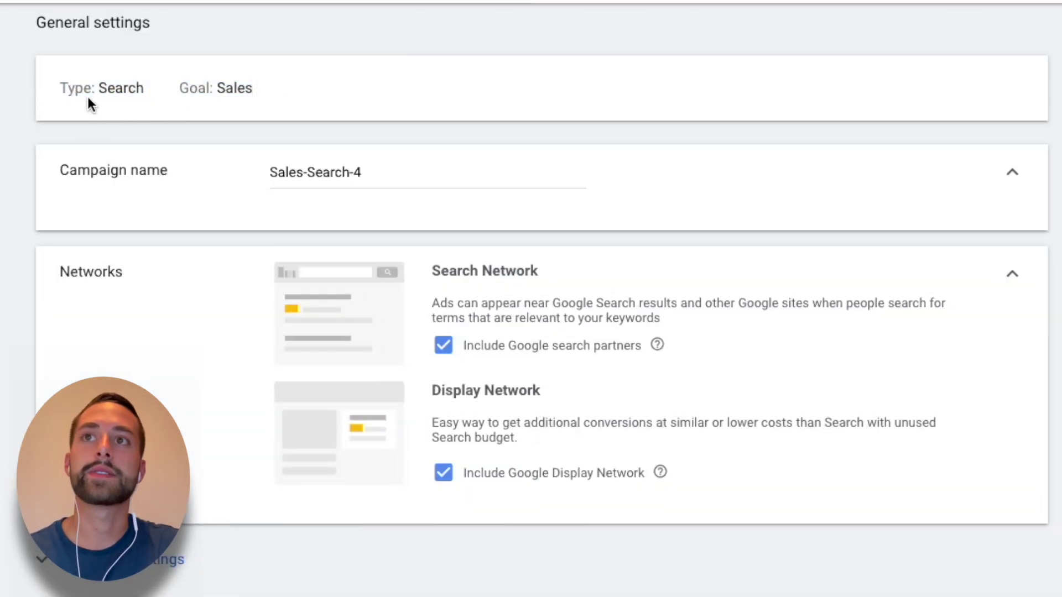
{"action": "left_click", "coordinate": [208, 91]}
{"action": "triple_click", "coordinate": [208, 91]}
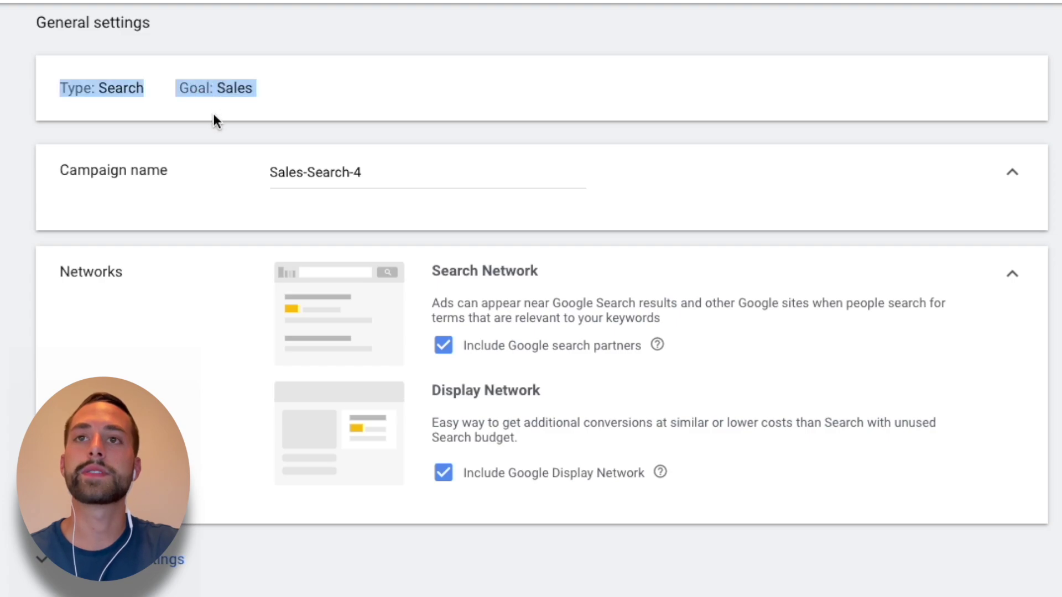
Name the campaign "Vaccination Card Holders"
{"action": "left_click", "coordinate": [380, 174]}
{"action": "key", "text": "ctrl+a"}
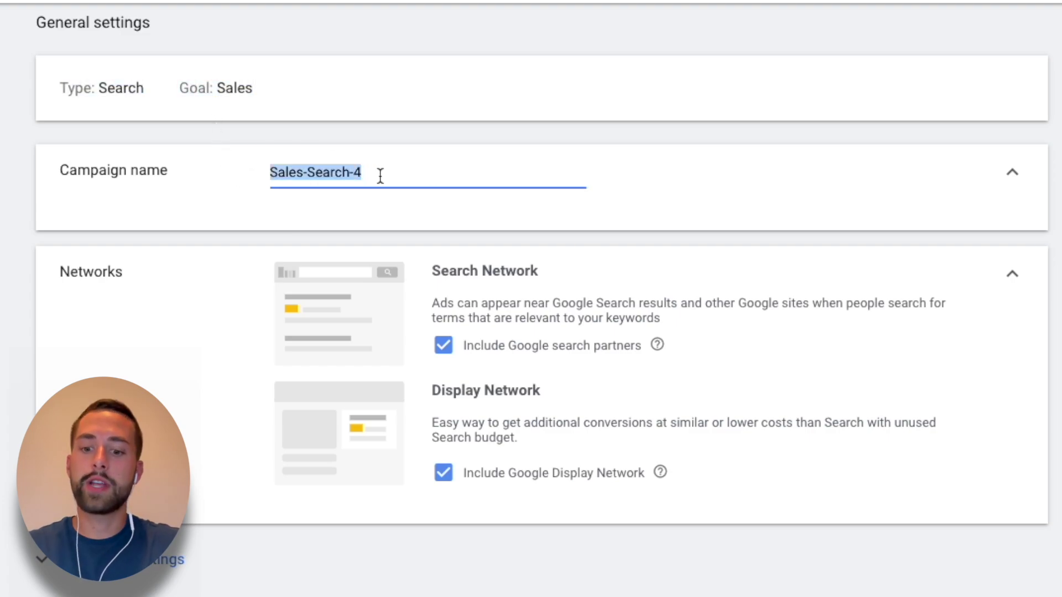
{"action": "type", "text": "Vaccination Card Holders"}
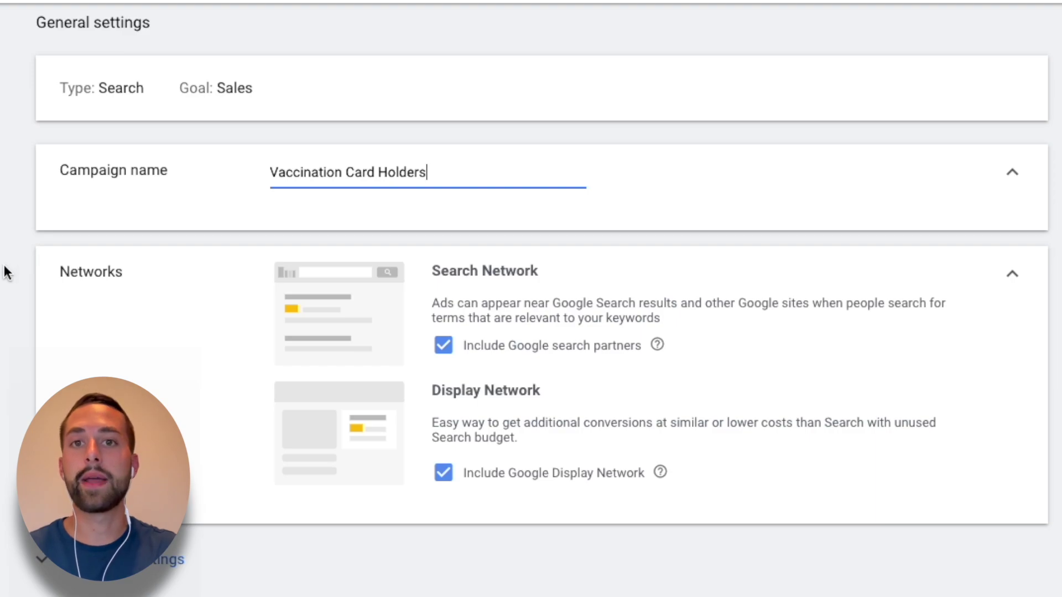
Show the additional general settings and set the campaign's start date to Jun 9, 2021
{"action": "scroll", "coordinate": [4, 272], "scroll_direction": "down", "scroll_amount": 1}
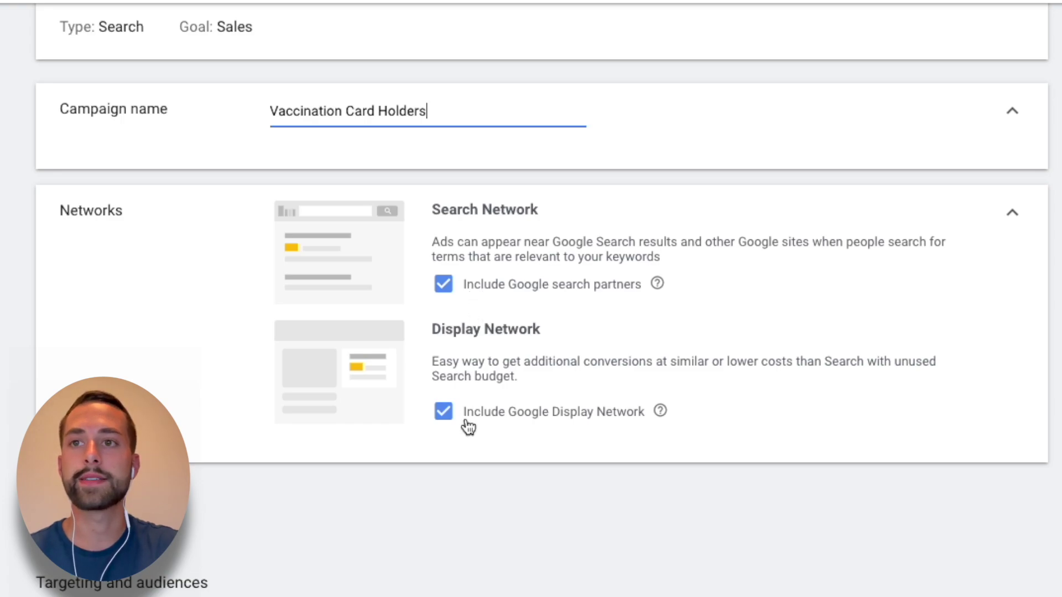
{"action": "scroll", "coordinate": [59, 309], "scroll_direction": "down", "scroll_amount": 3}
{"action": "scroll", "coordinate": [59, 315], "scroll_direction": "down", "scroll_amount": 1}
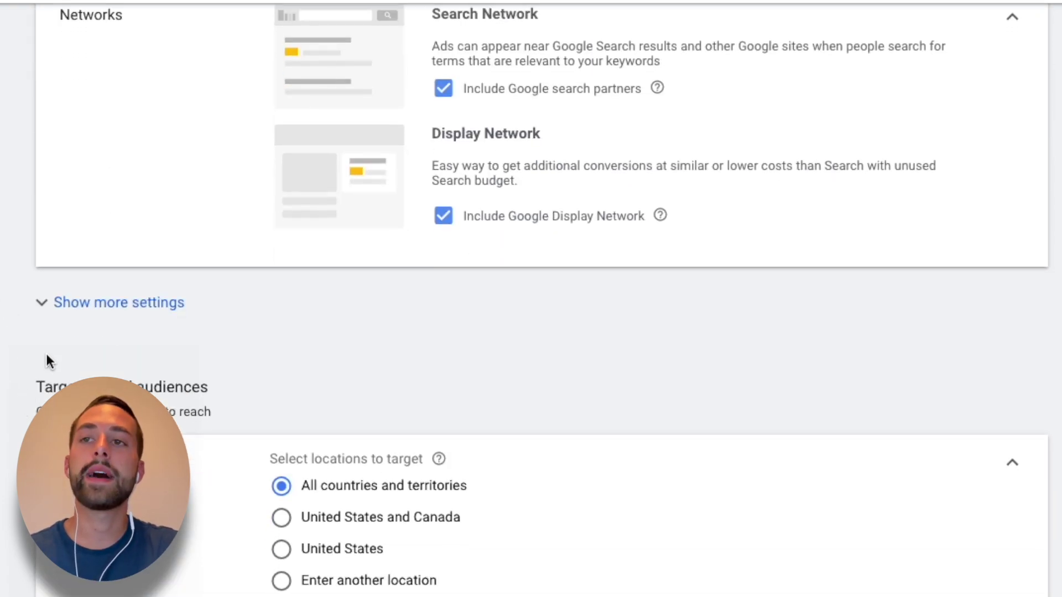
{"action": "left_click", "coordinate": [135, 303]}
{"action": "scroll", "coordinate": [7, 271], "scroll_direction": "down", "scroll_amount": 2}
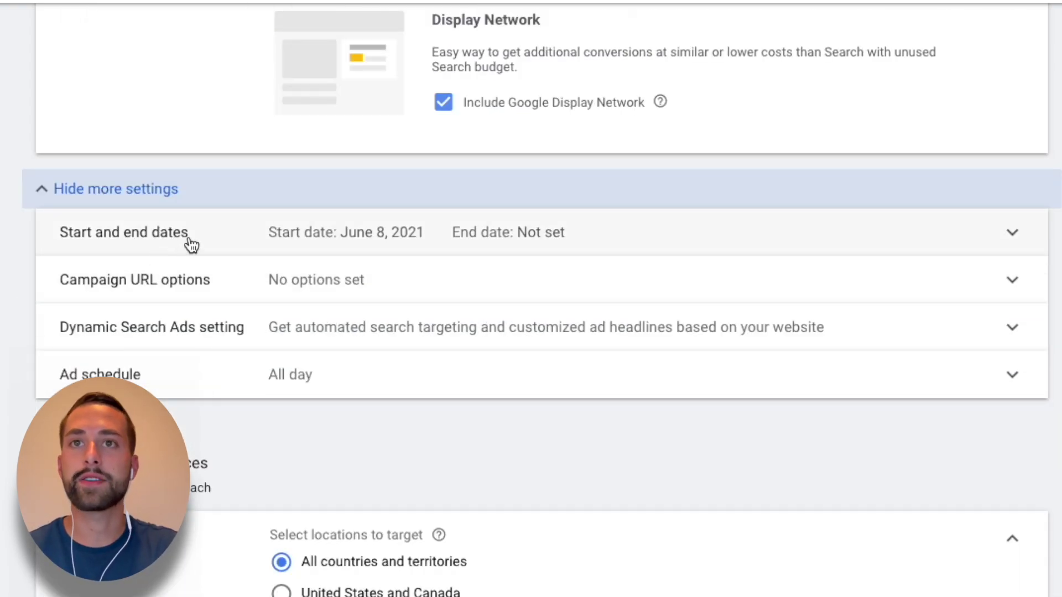
{"action": "left_click", "coordinate": [354, 238]}
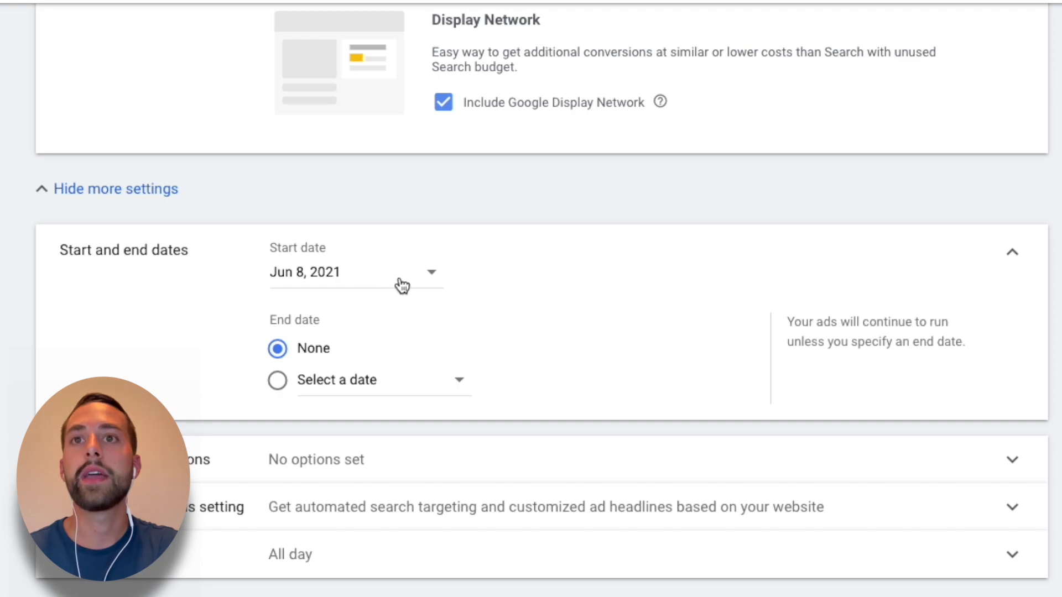
{"action": "left_click", "coordinate": [357, 285]}
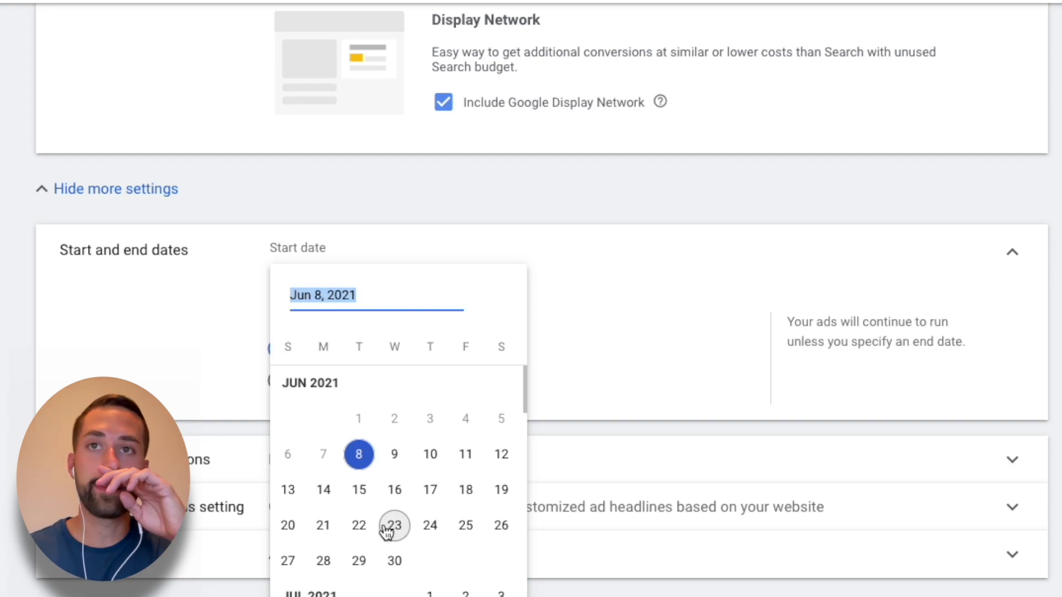
{"action": "left_click", "coordinate": [395, 454]}
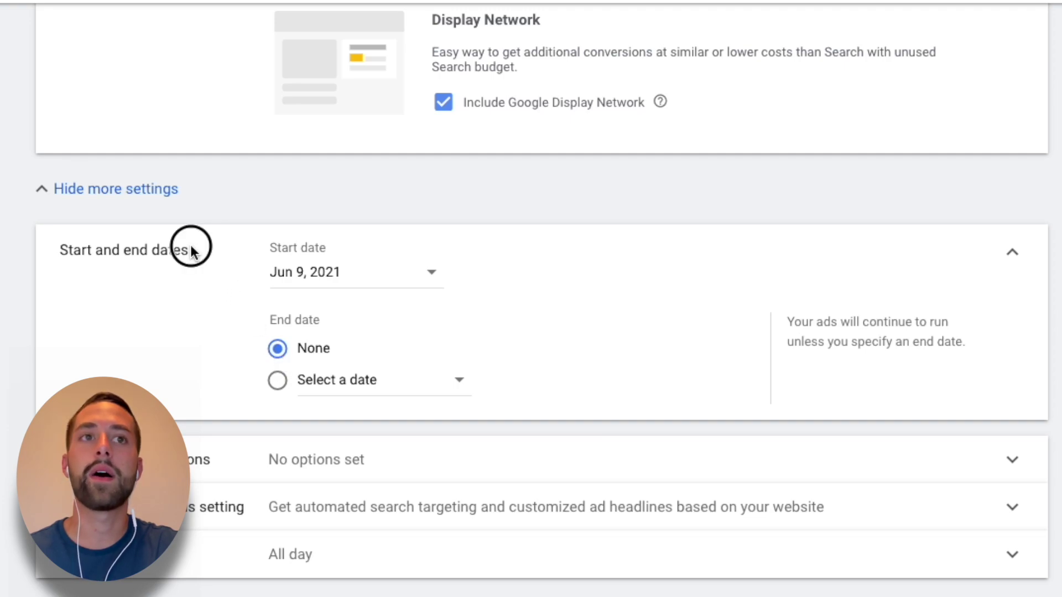
{"action": "left_click", "coordinate": [1012, 253]}
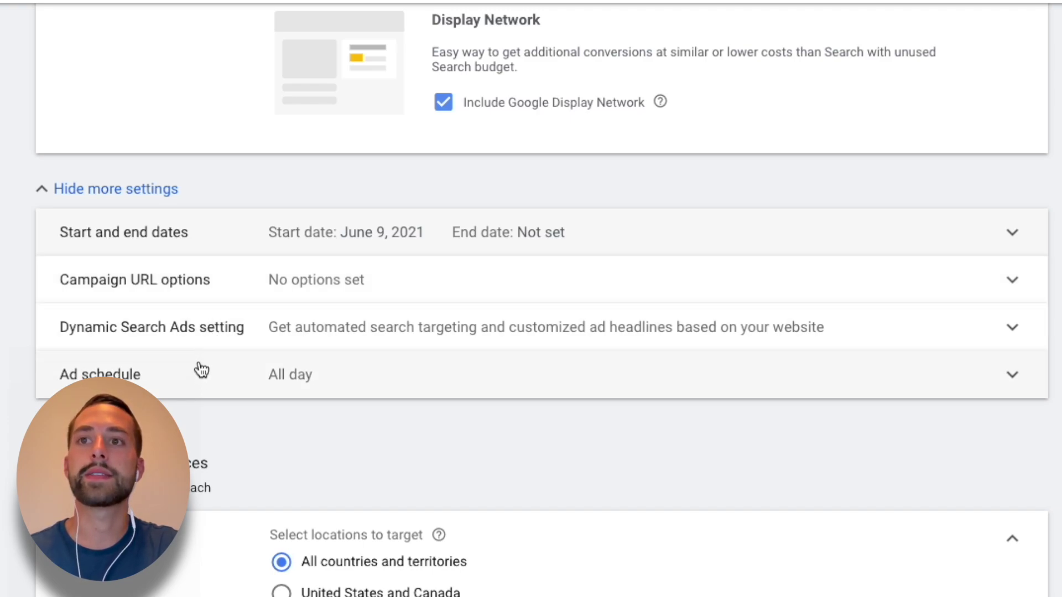
Review the Dynamic Search Ads setting and collapse the additional settings
{"action": "left_click", "coordinate": [186, 337]}
{"action": "scroll", "coordinate": [175, 358], "scroll_direction": "down", "scroll_amount": 2}
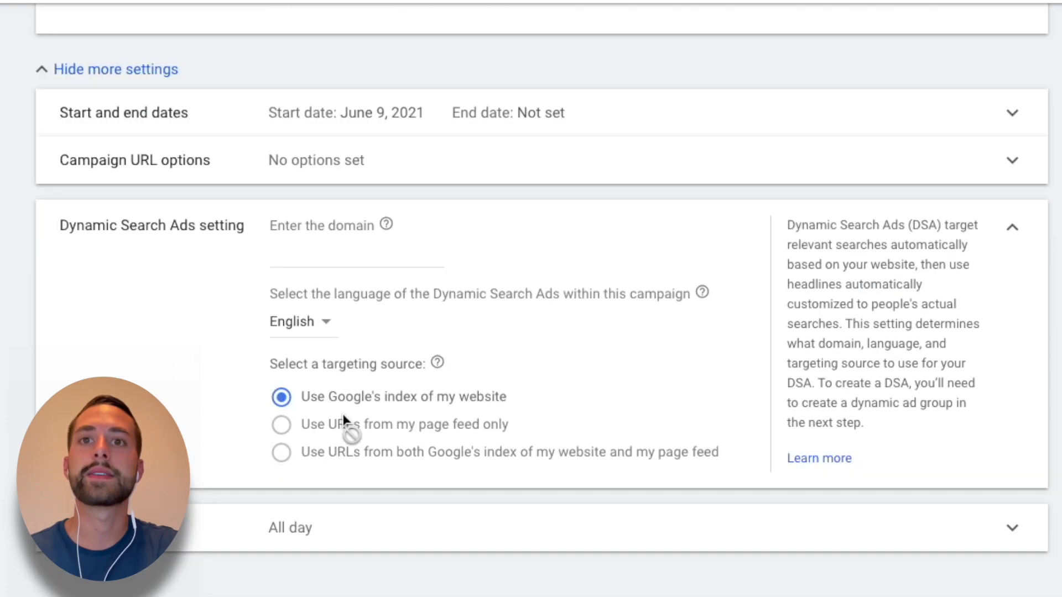
{"action": "left_click", "coordinate": [1011, 228]}
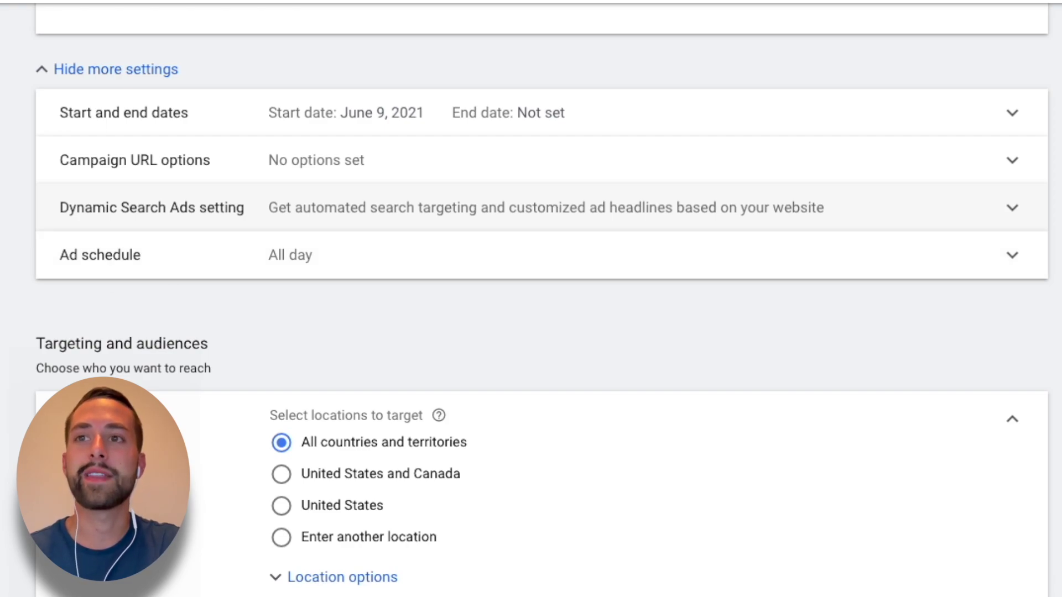
{"action": "left_click", "coordinate": [120, 74]}
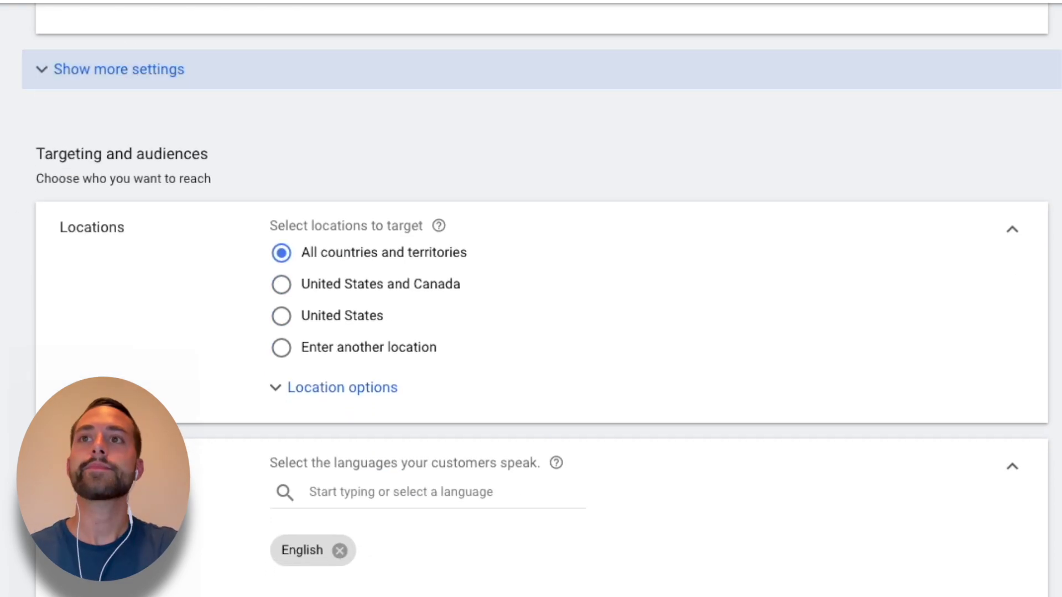
Set the campaign's target locations to United States and Canada
{"action": "scroll", "coordinate": [531, 299], "scroll_direction": "down", "scroll_amount": 5}
{"action": "scroll", "coordinate": [531, 298], "scroll_direction": "up", "scroll_amount": 3}
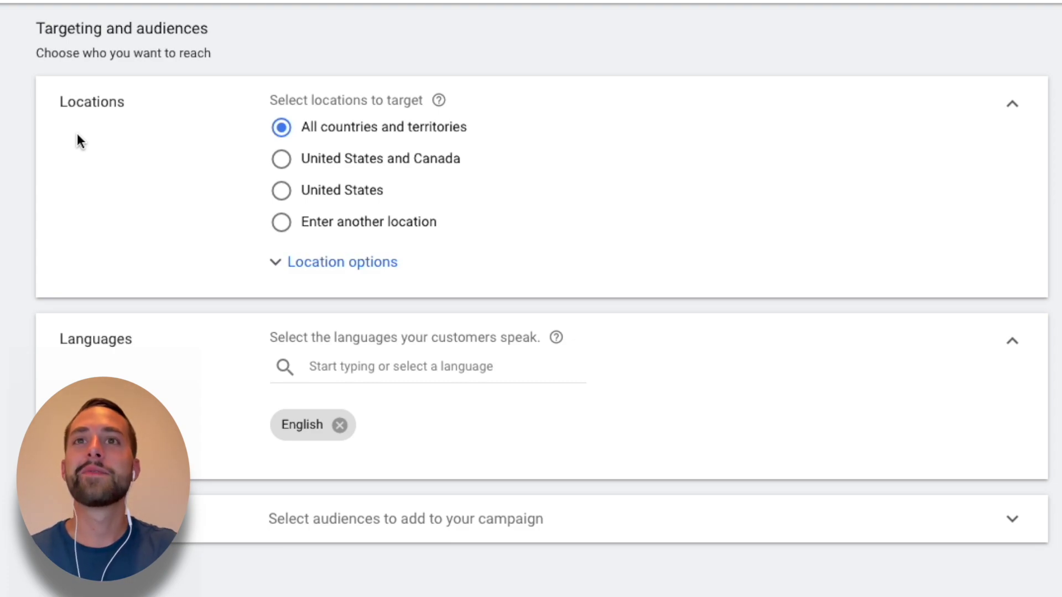
{"action": "left_click", "coordinate": [351, 161]}
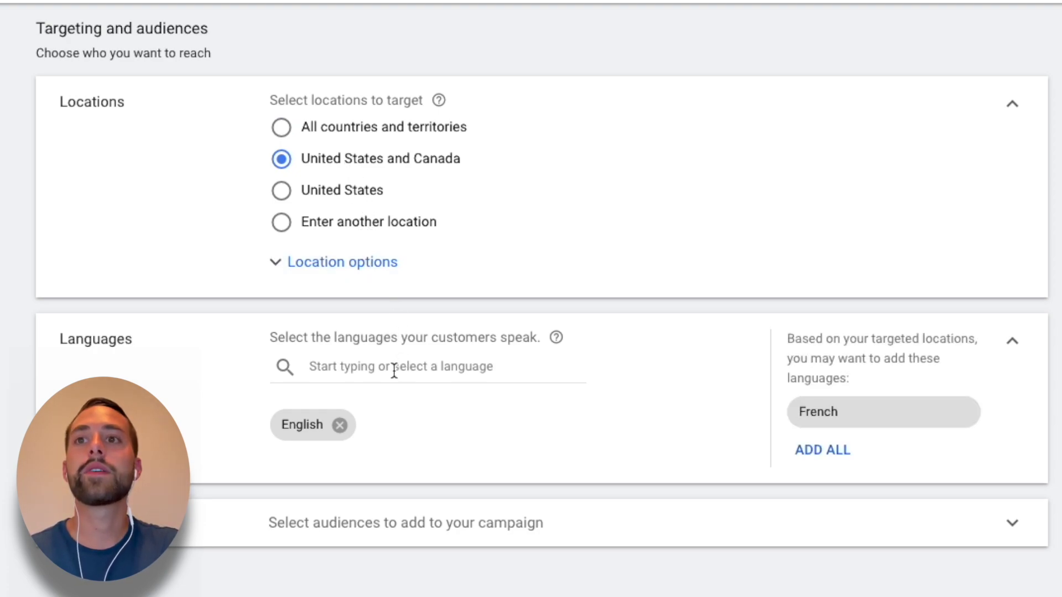
Examine the languages available for the campaign and the suggested French option
{"action": "scroll", "coordinate": [389, 370], "scroll_direction": "down", "scroll_amount": 1}
{"action": "scroll", "coordinate": [388, 369], "scroll_direction": "down", "scroll_amount": 1}
{"action": "left_click", "coordinate": [379, 338]}
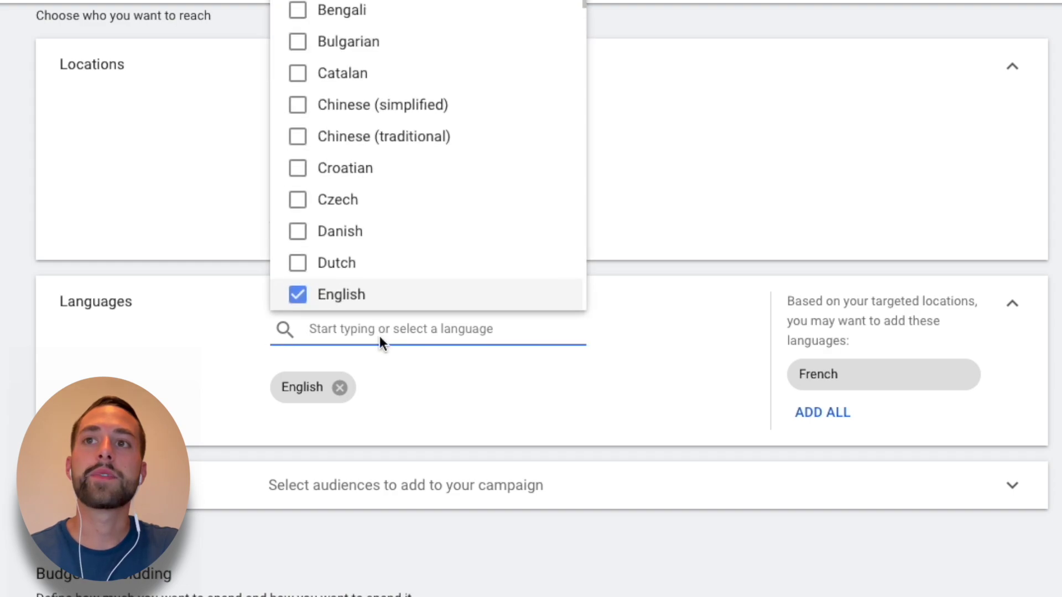
{"action": "left_click", "coordinate": [49, 339]}
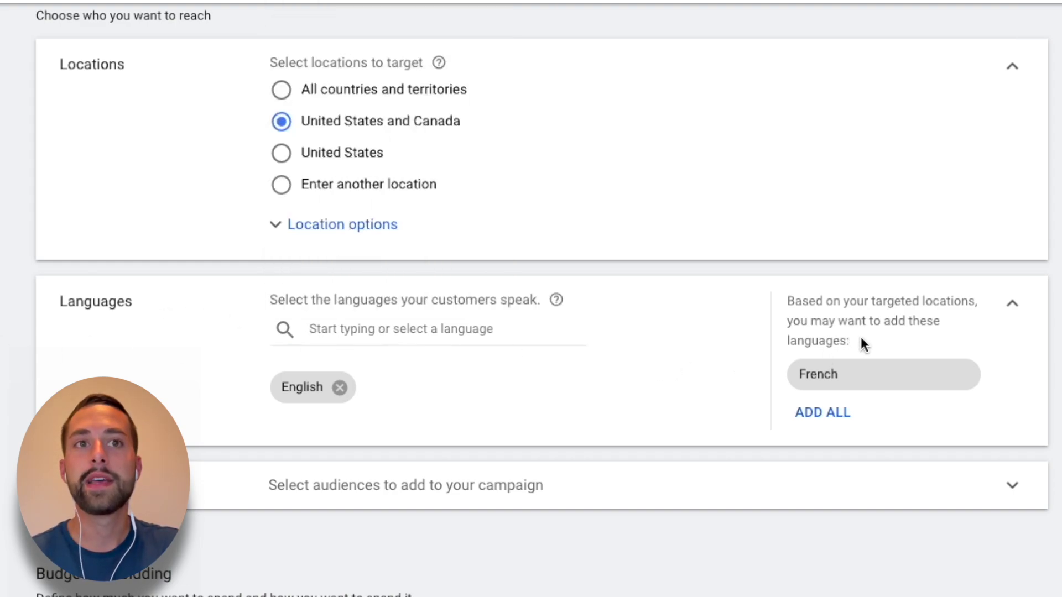
{"action": "left_click", "coordinate": [866, 382]}
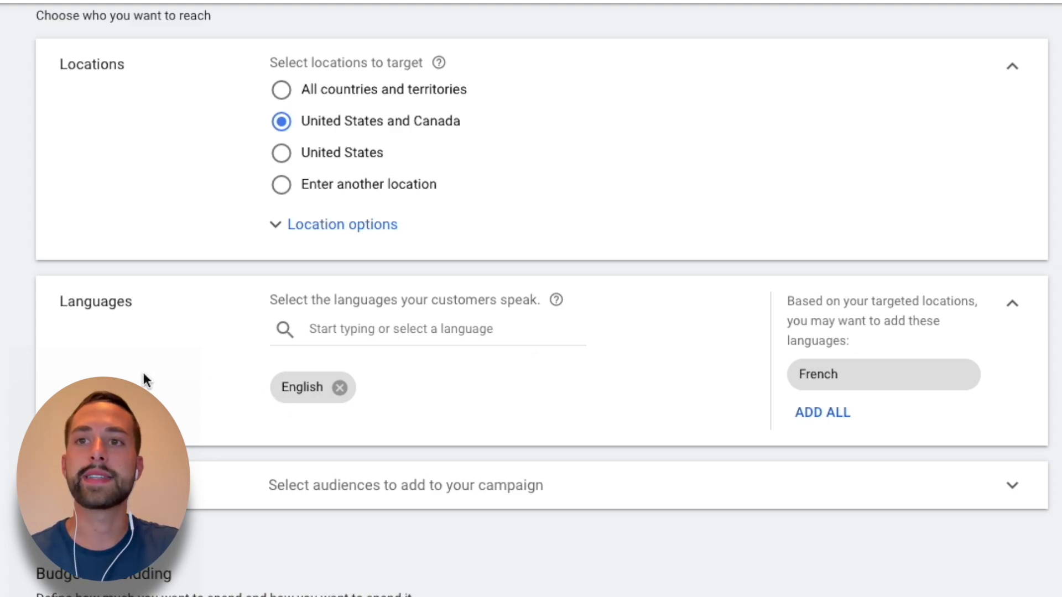
{"action": "scroll", "coordinate": [142, 376], "scroll_direction": "down", "scroll_amount": 1}
{"action": "scroll", "coordinate": [145, 373], "scroll_direction": "down", "scroll_amount": 3}
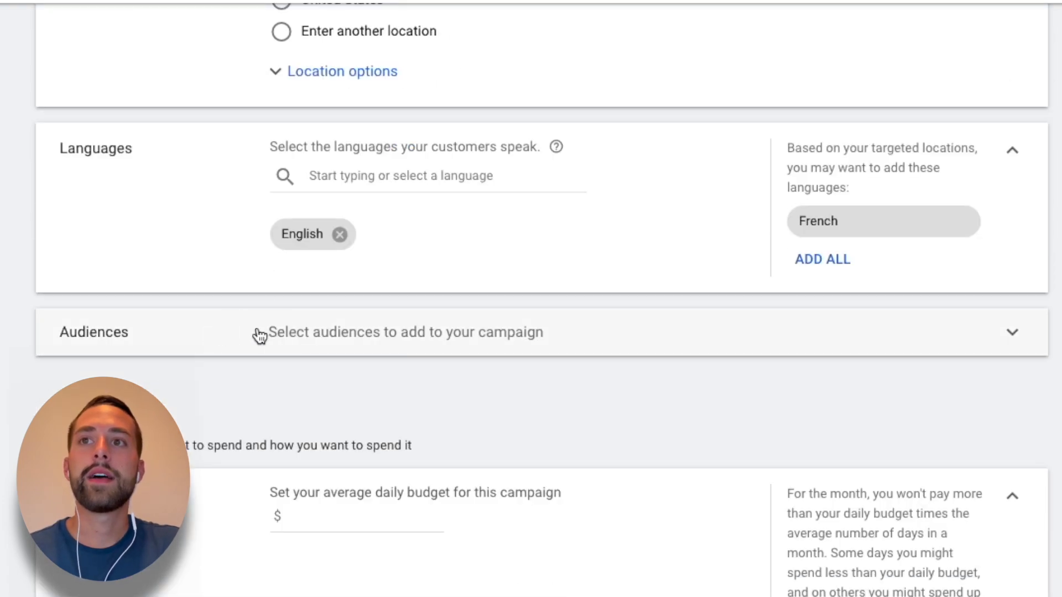
Search the campaign's audiences for "investment" and select the Investment Services and Retirement Planning in-market audiences
{"action": "left_click", "coordinate": [256, 331]}
{"action": "scroll", "coordinate": [17, 266], "scroll_direction": "down", "scroll_amount": 5}
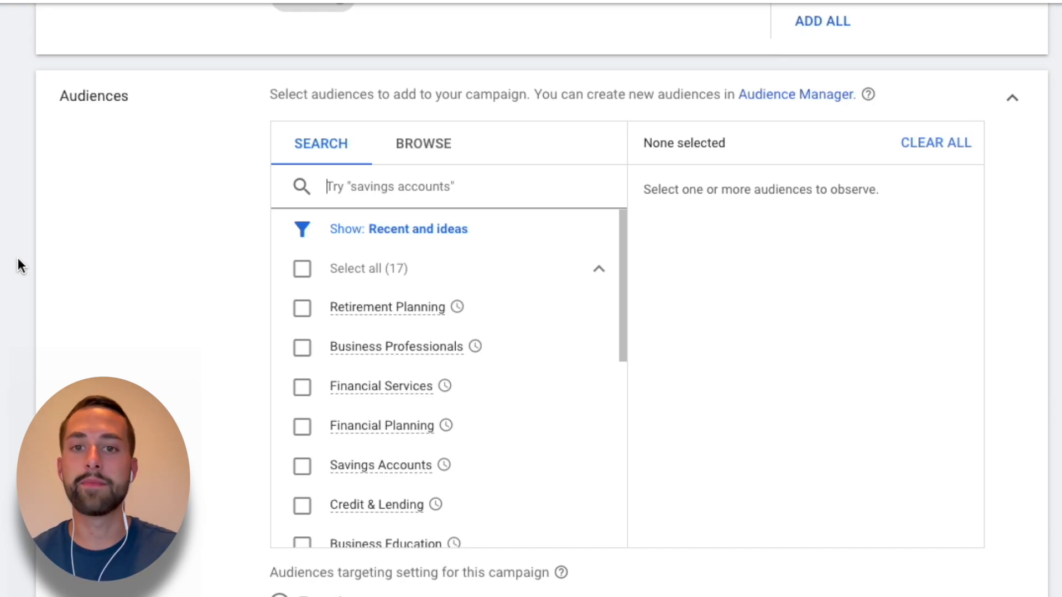
{"action": "left_click", "coordinate": [387, 187]}
{"action": "type", "text": "investm"}
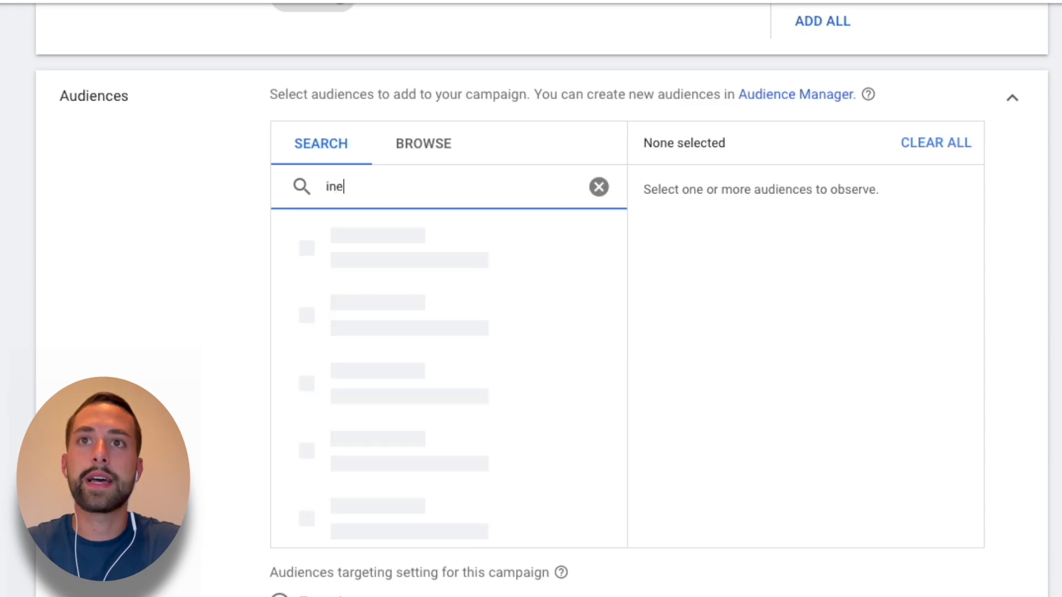
{"action": "type", "text": "ent"}
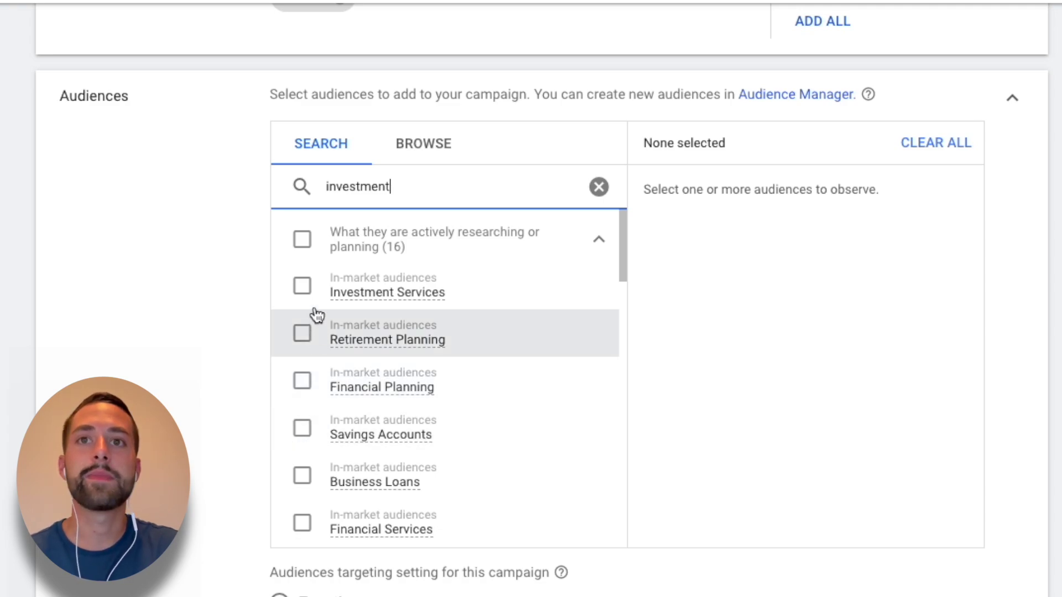
{"action": "left_click", "coordinate": [296, 293]}
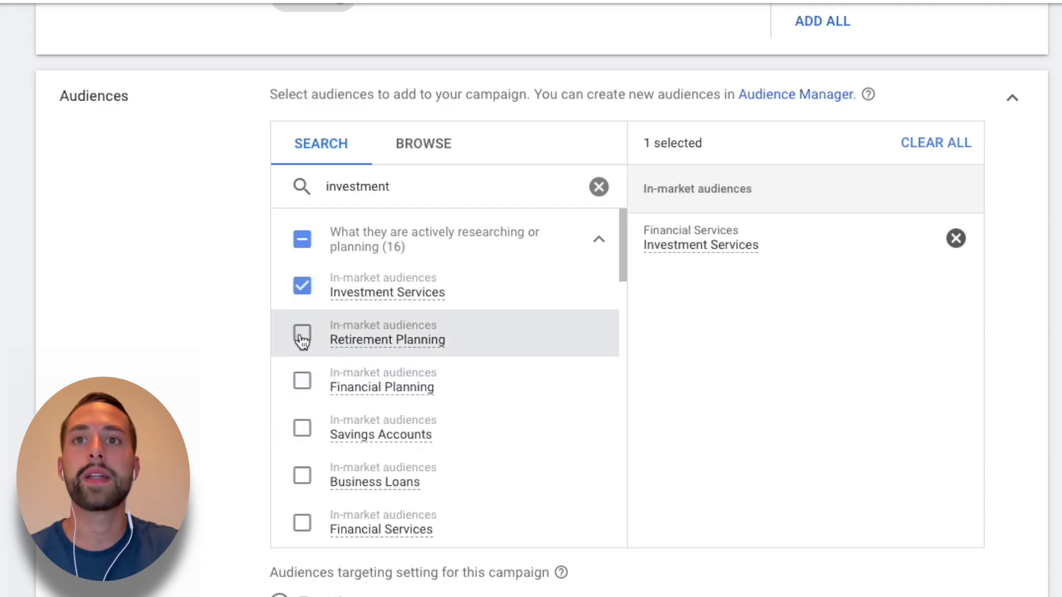
{"action": "left_click", "coordinate": [302, 340]}
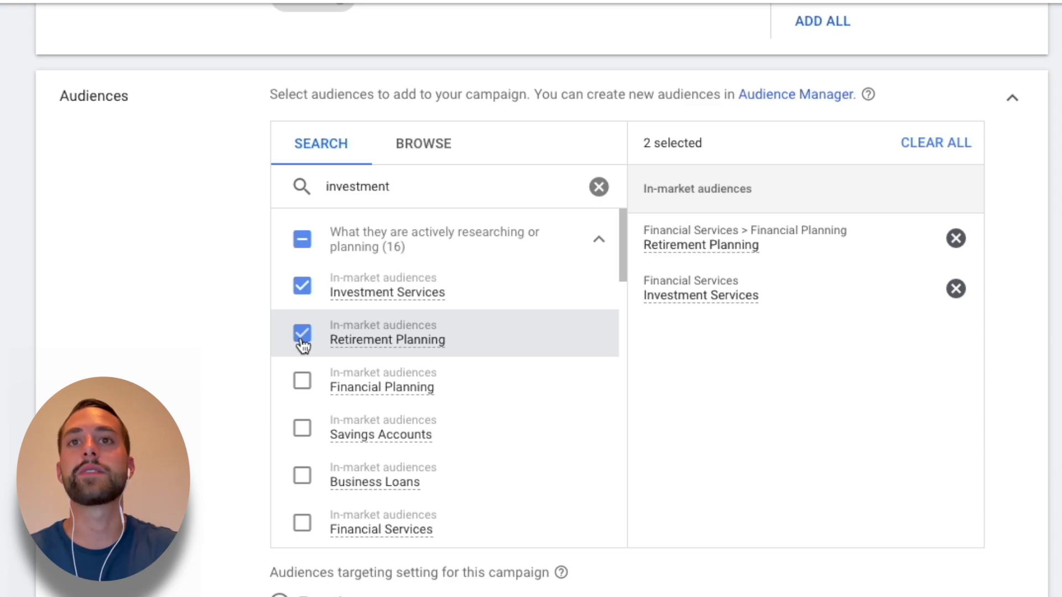
Remove the Retirement Planning and Investment Services audiences and clear the audience search
{"action": "left_click", "coordinate": [956, 239]}
{"action": "left_click", "coordinate": [955, 240]}
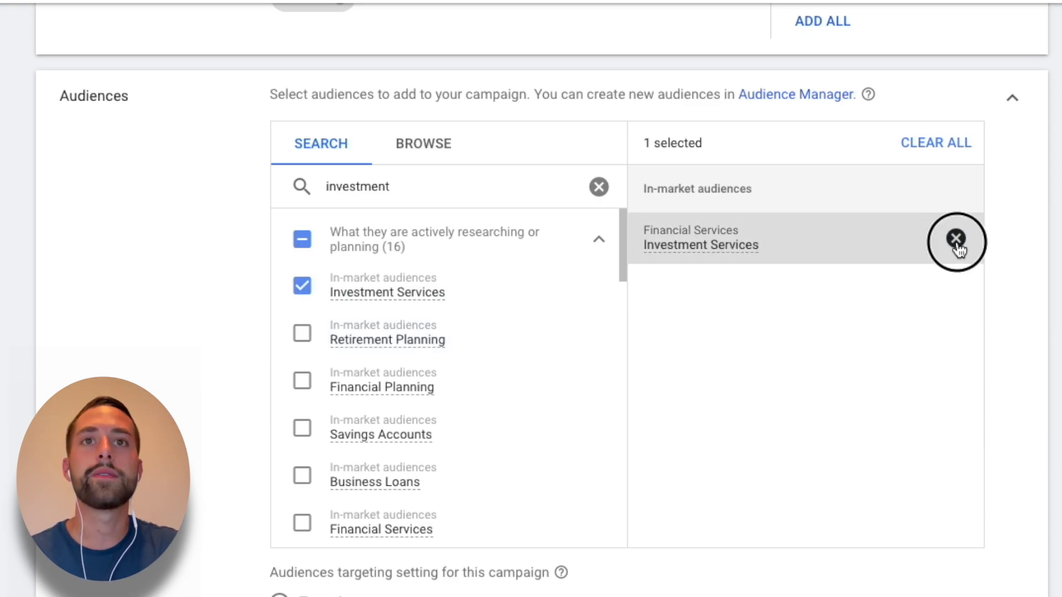
{"action": "left_click", "coordinate": [599, 186]}
Review the Targeting and Observation options for the campaign's audiences and collapse the Audiences section
{"action": "scroll", "coordinate": [121, 195], "scroll_direction": "down", "scroll_amount": 2}
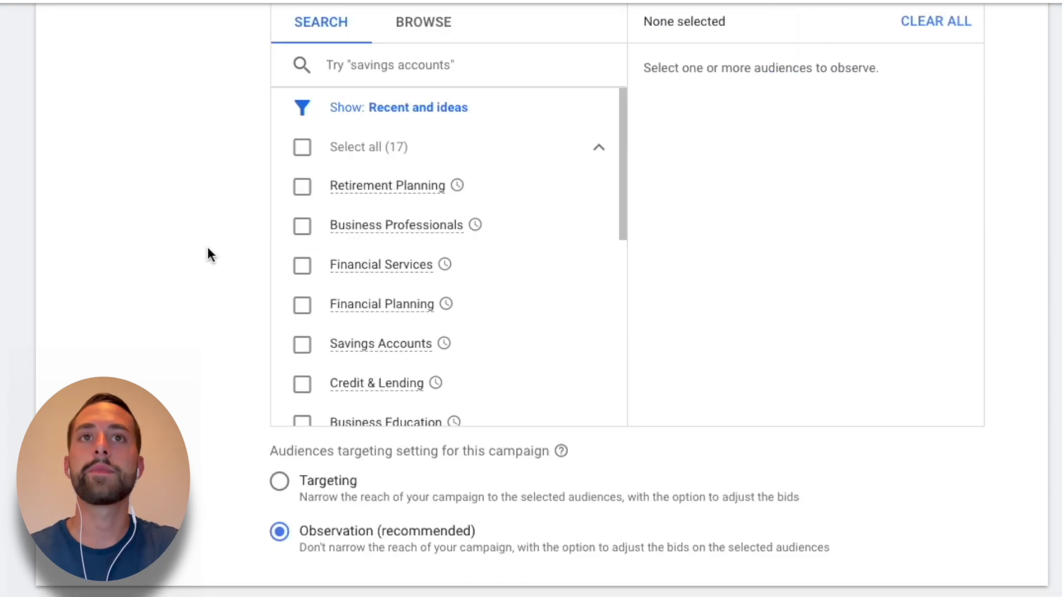
{"action": "scroll", "coordinate": [361, 429], "scroll_direction": "down", "scroll_amount": 2}
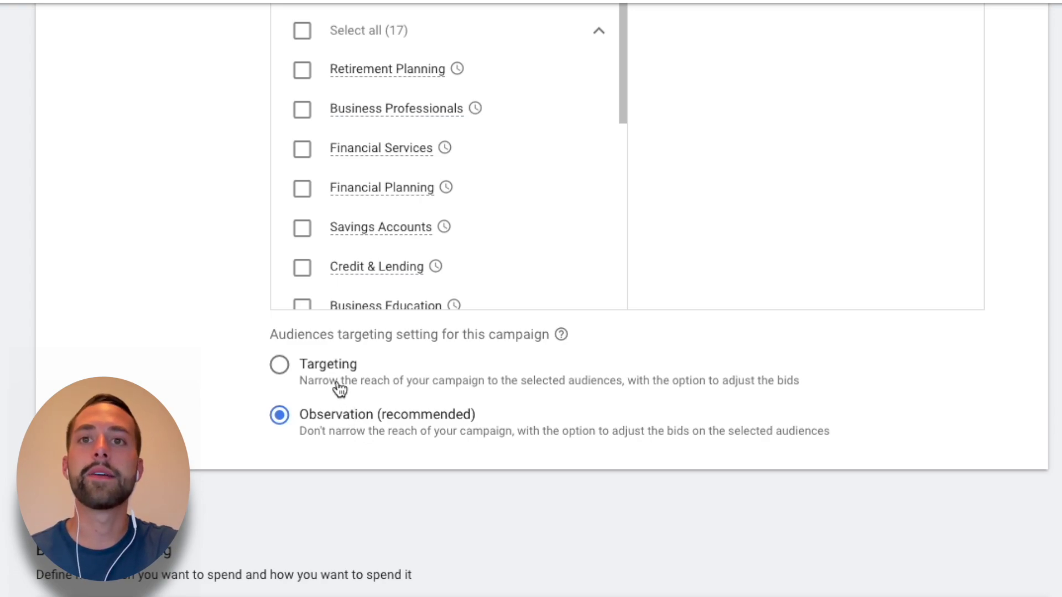
{"action": "scroll", "coordinate": [216, 173], "scroll_direction": "up", "scroll_amount": 5}
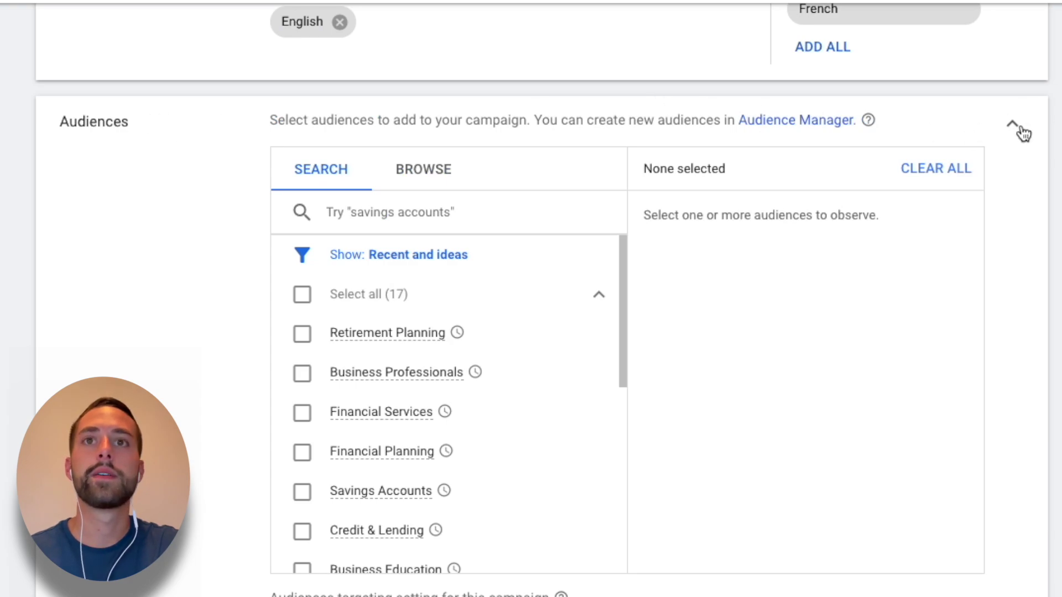
{"action": "left_click", "coordinate": [1012, 125]}
Set the campaign's average daily budget to $10
{"action": "scroll", "coordinate": [929, 144], "scroll_direction": "down", "scroll_amount": 3}
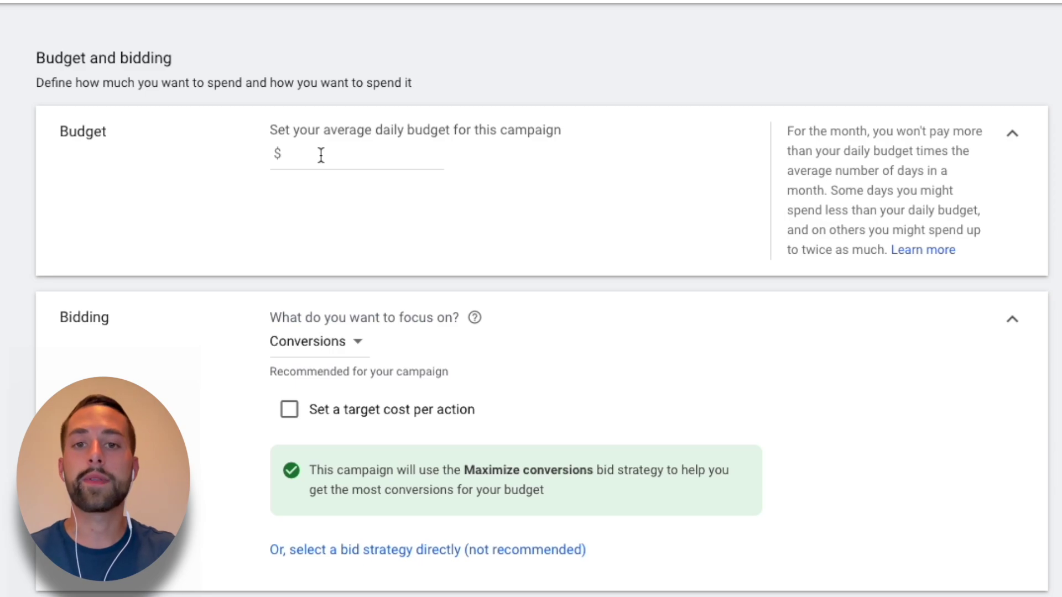
{"action": "left_click", "coordinate": [321, 155]}
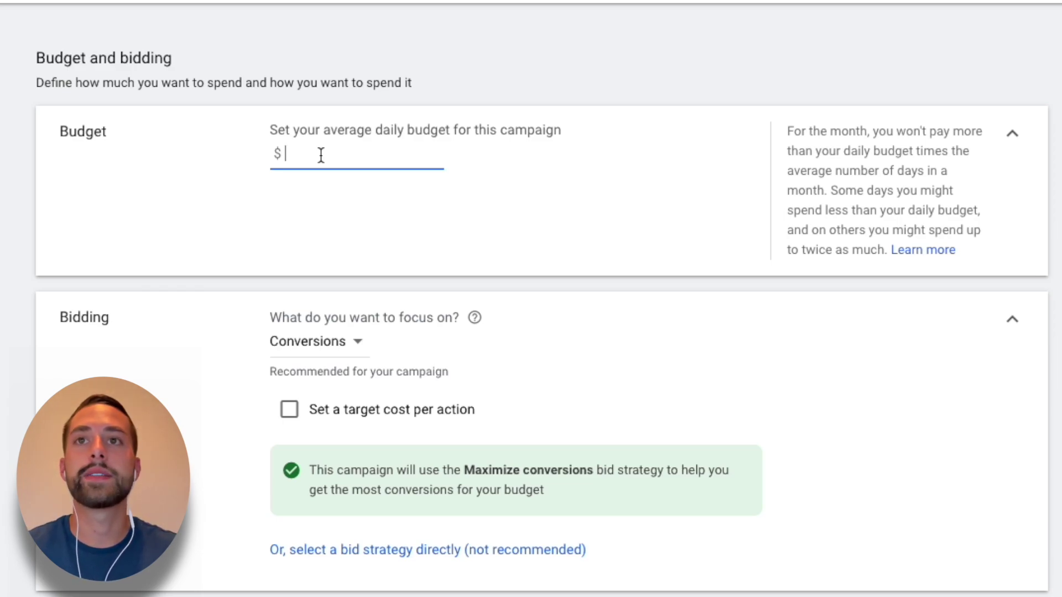
{"action": "type", "text": "10"}
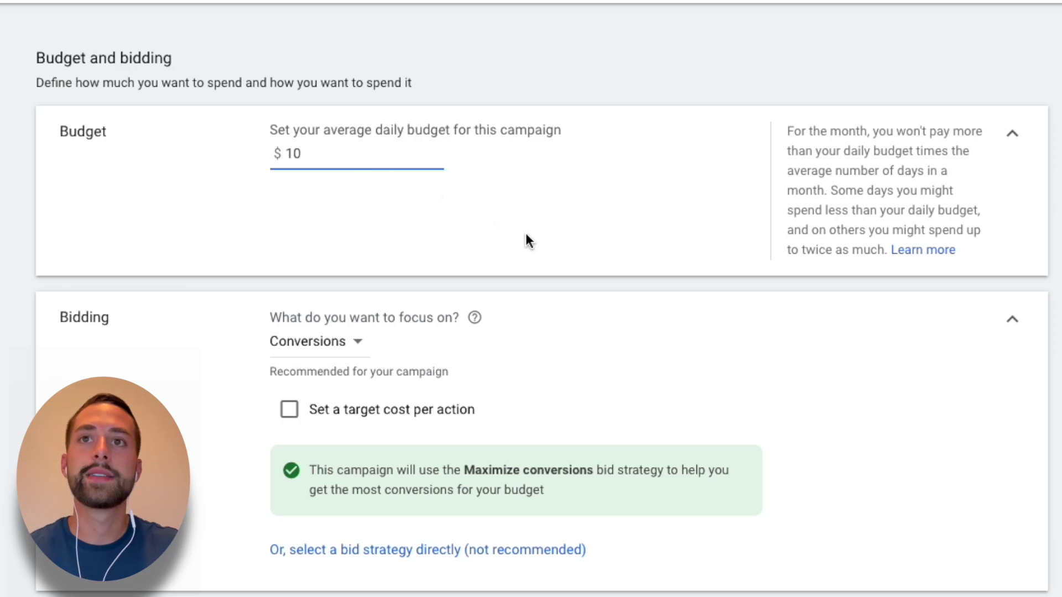
{"action": "key", "text": "Tab"}
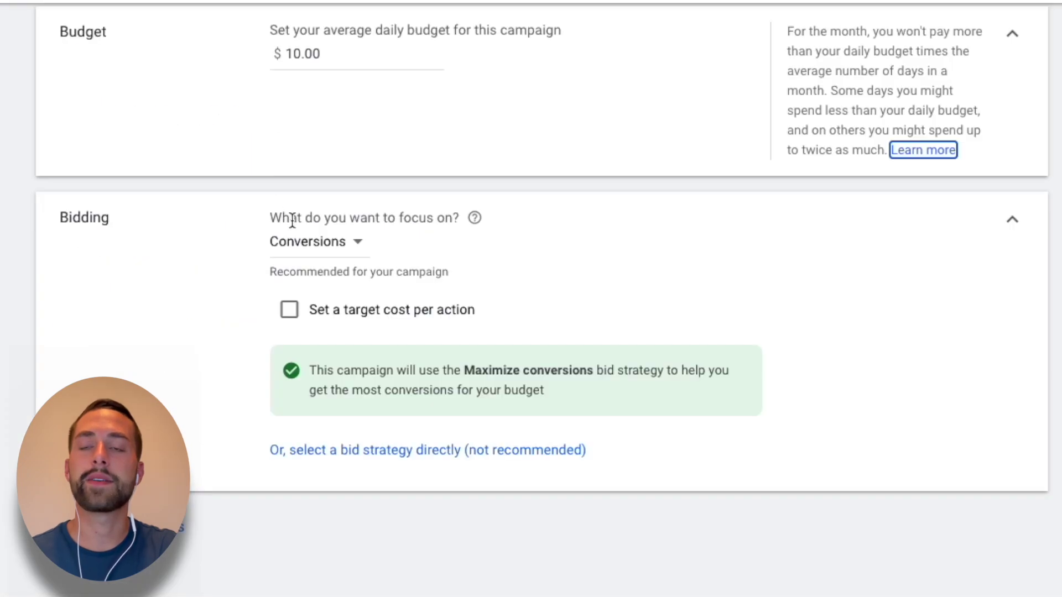
Review what each bidding focus option means and choose Conversions as the campaign's bidding focus
{"action": "left_click", "coordinate": [344, 254]}
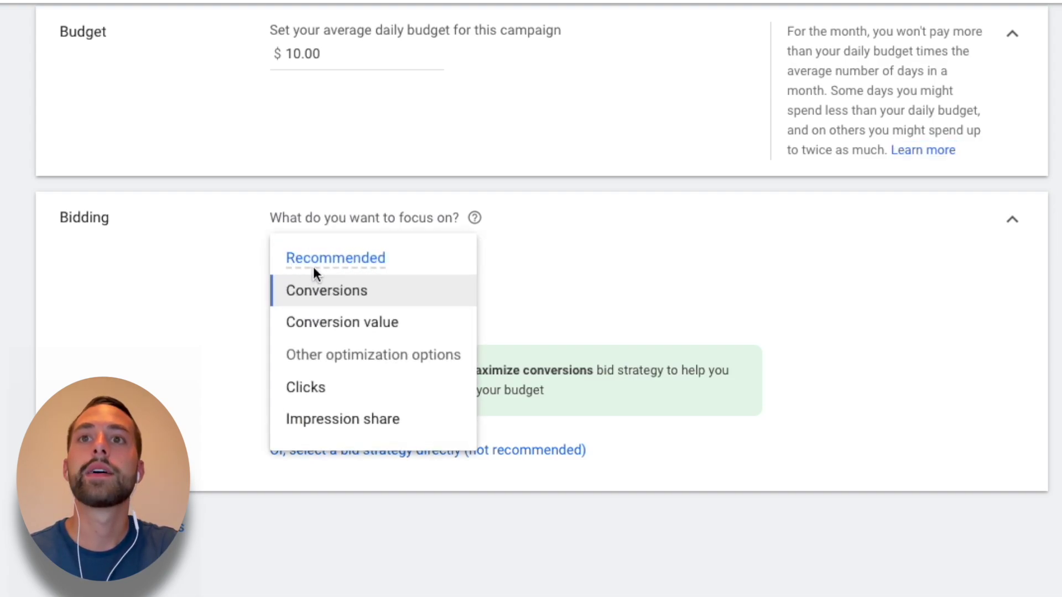
{"action": "mouse_move", "coordinate": [349, 286]}
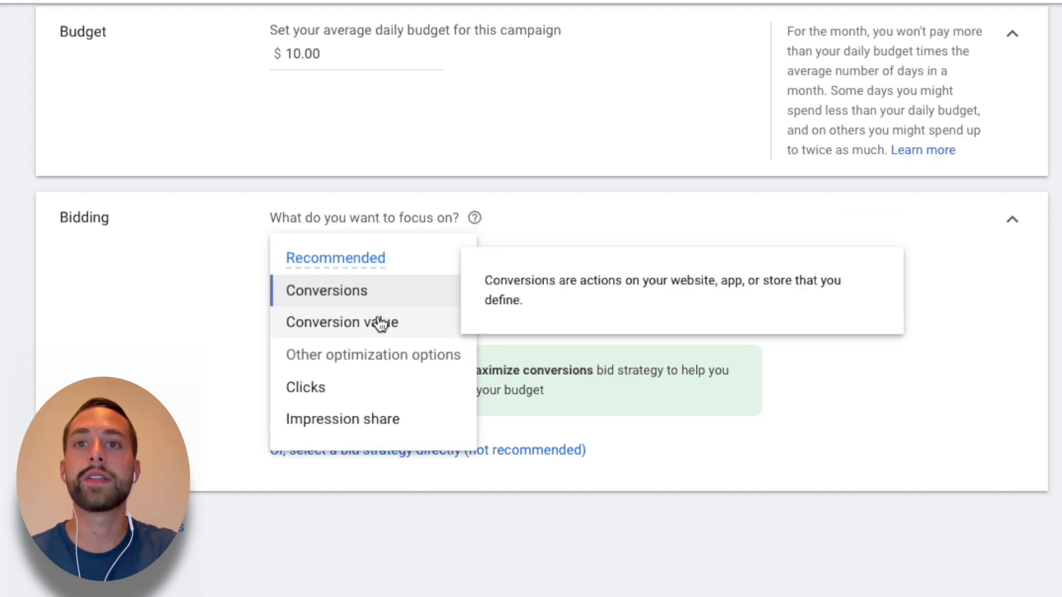
{"action": "mouse_move", "coordinate": [367, 393]}
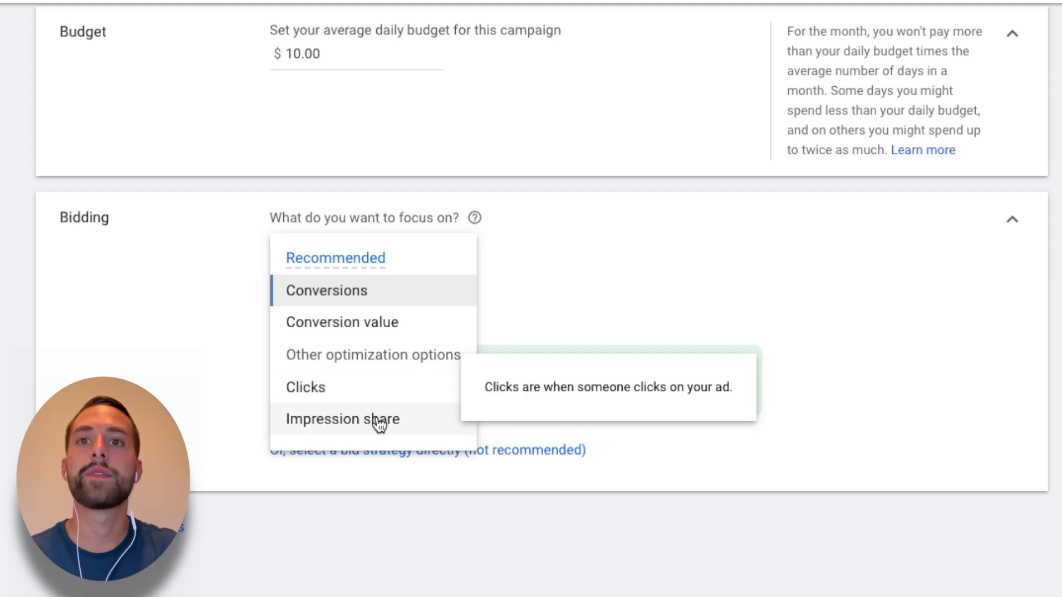
{"action": "mouse_move", "coordinate": [379, 425]}
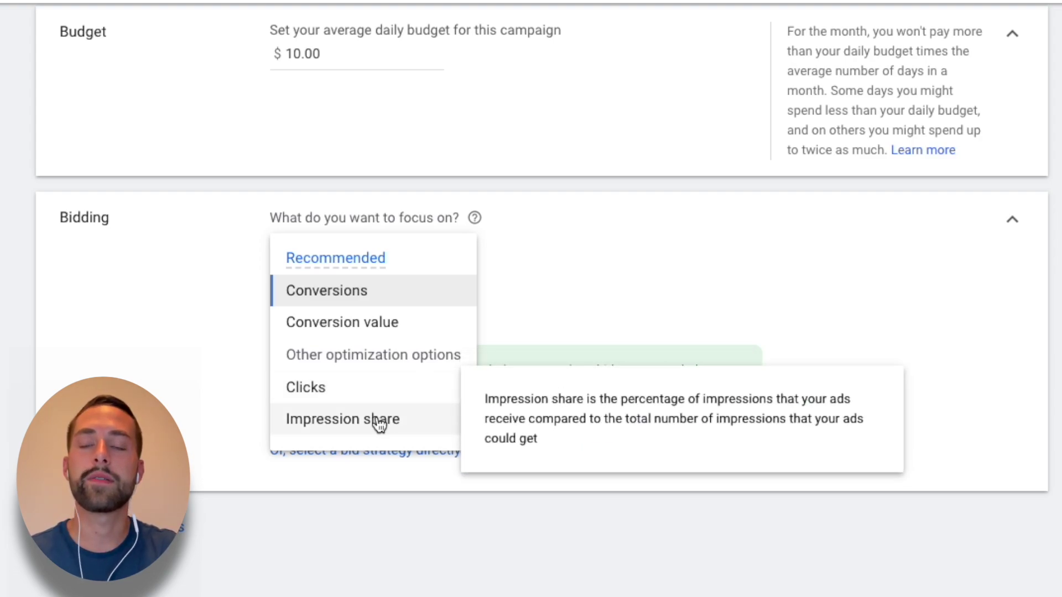
{"action": "left_click", "coordinate": [346, 298]}
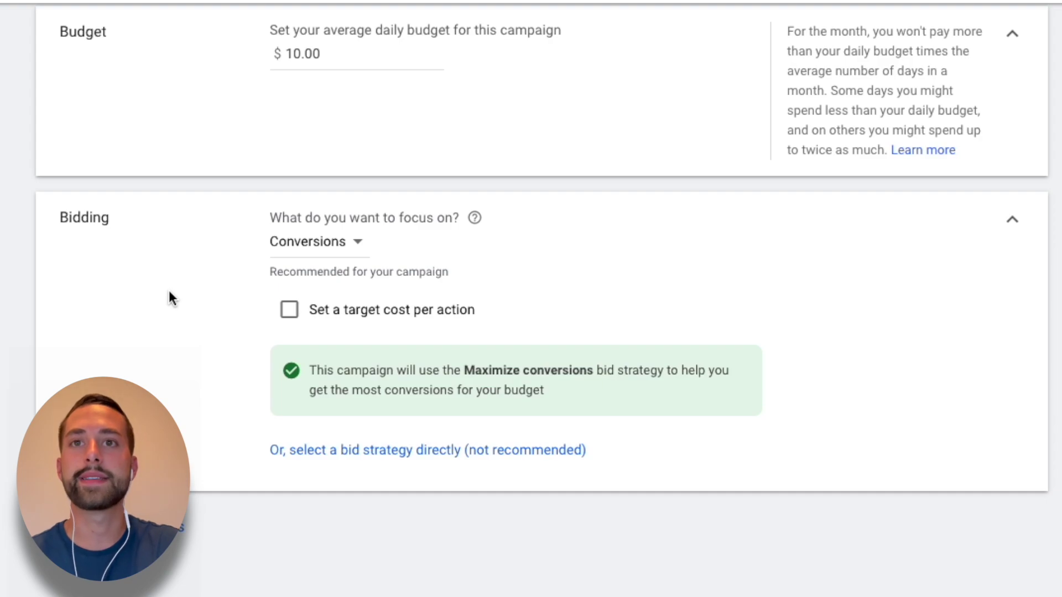
{"action": "scroll", "coordinate": [245, 295], "scroll_direction": "down", "scroll_amount": 2}
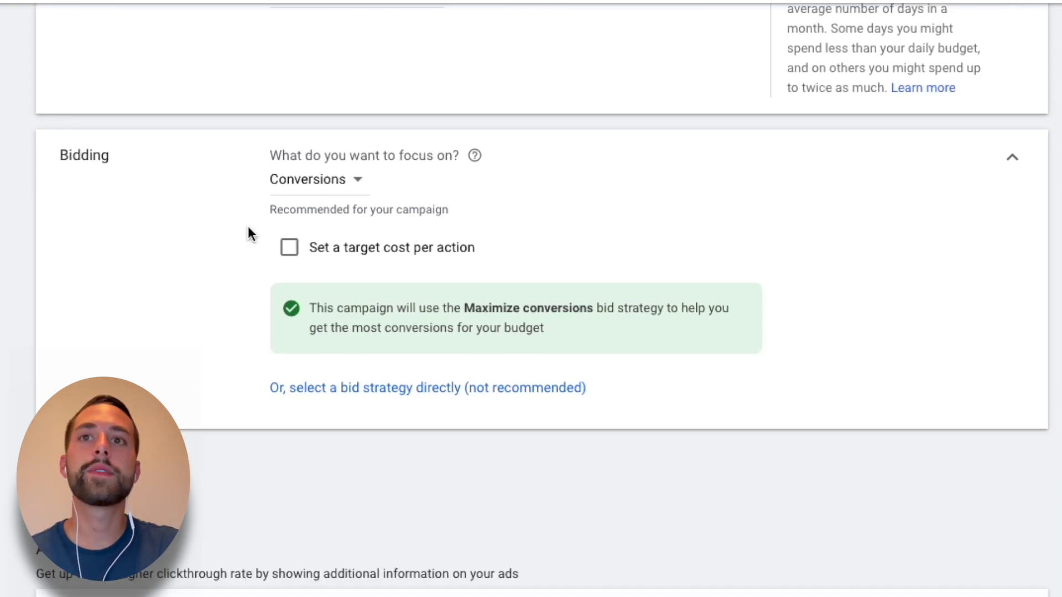
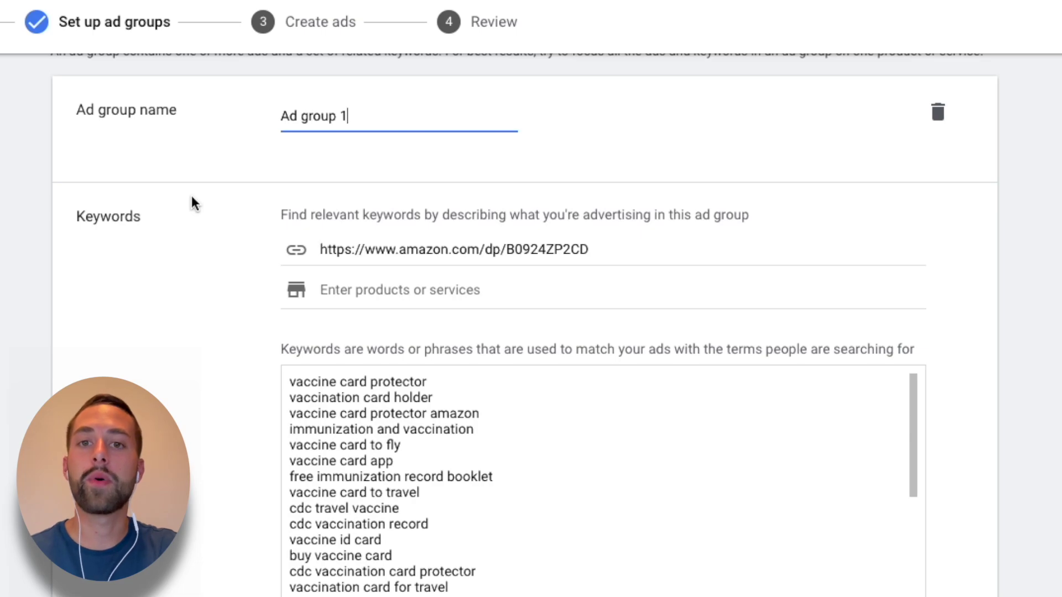
Copy the Amazon product URL used for finding the ad group's keywords
{"action": "triple_click", "coordinate": [440, 247]}
{"action": "key", "text": "ctrl+c"}
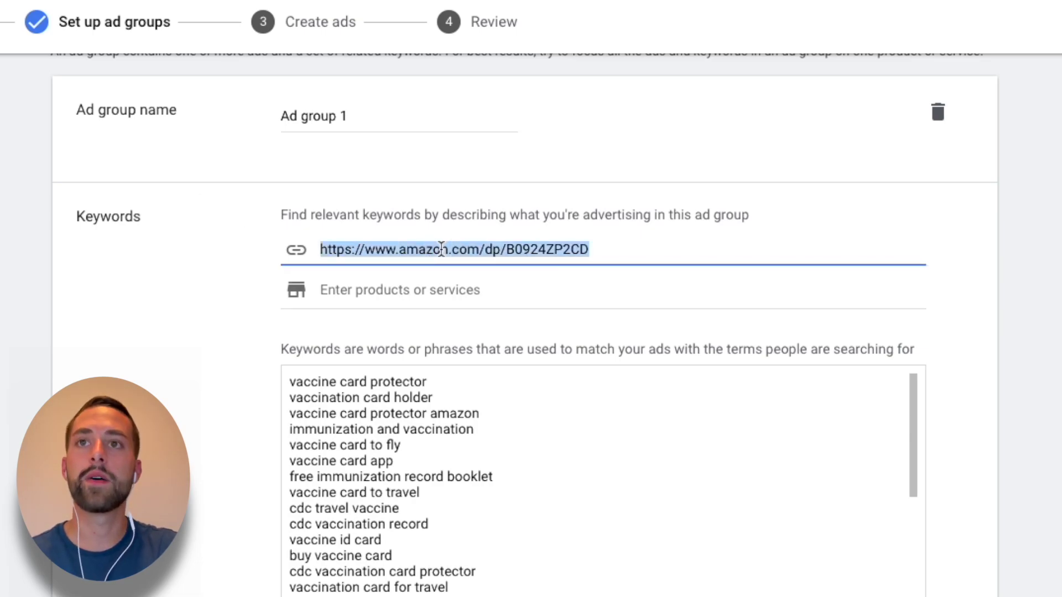
{"action": "left_click", "coordinate": [444, 250]}
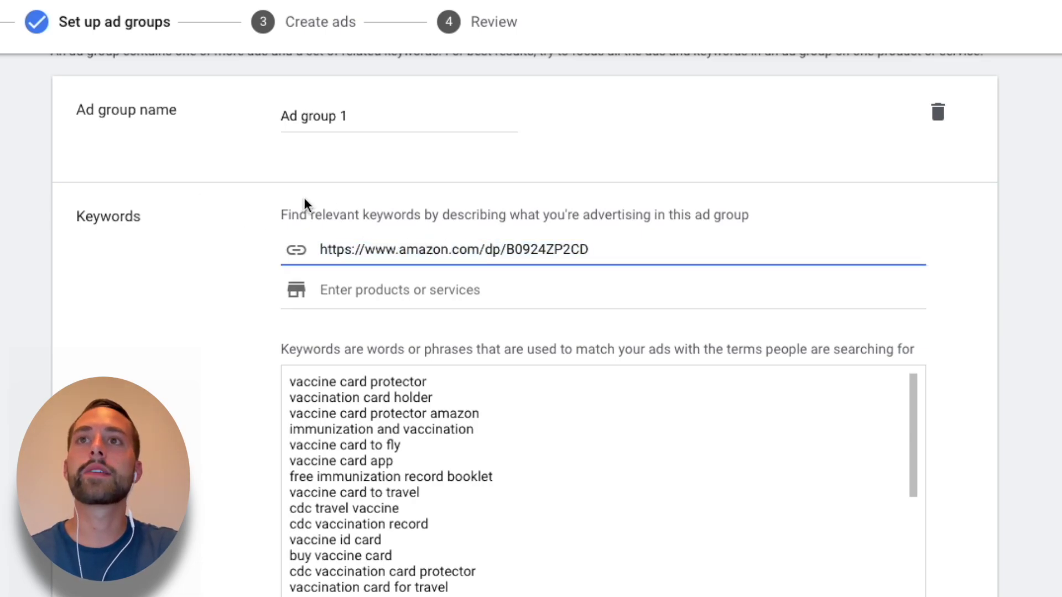
{"action": "scroll", "coordinate": [308, 206], "scroll_direction": "up", "scroll_amount": 1}
{"action": "left_click", "coordinate": [317, 140]}
{"action": "triple_click", "coordinate": [317, 141]}
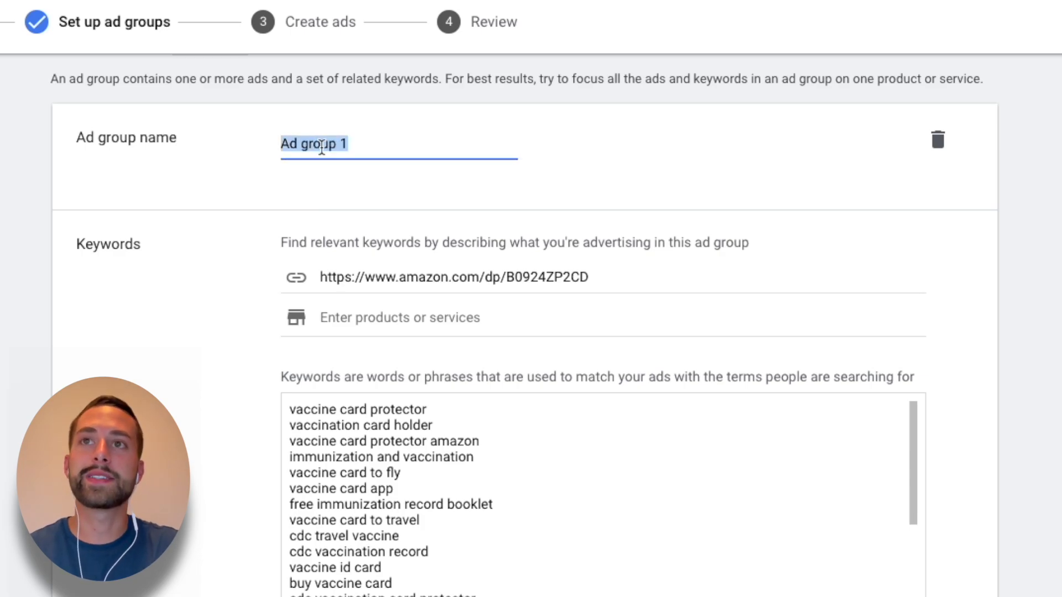
{"action": "left_click", "coordinate": [351, 147]}
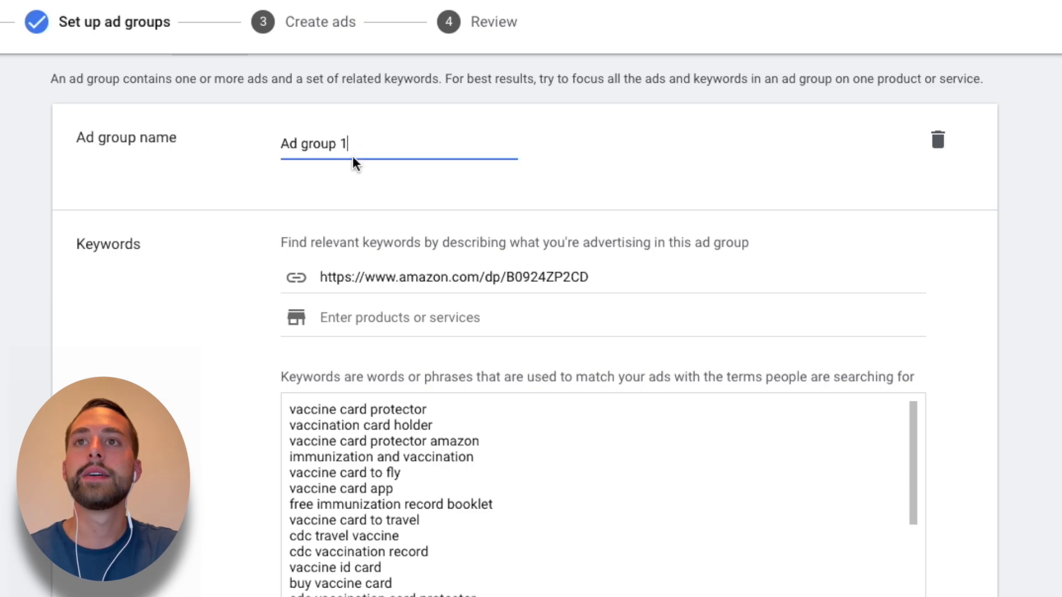
{"action": "scroll", "coordinate": [299, 277], "scroll_direction": "down", "scroll_amount": 1}
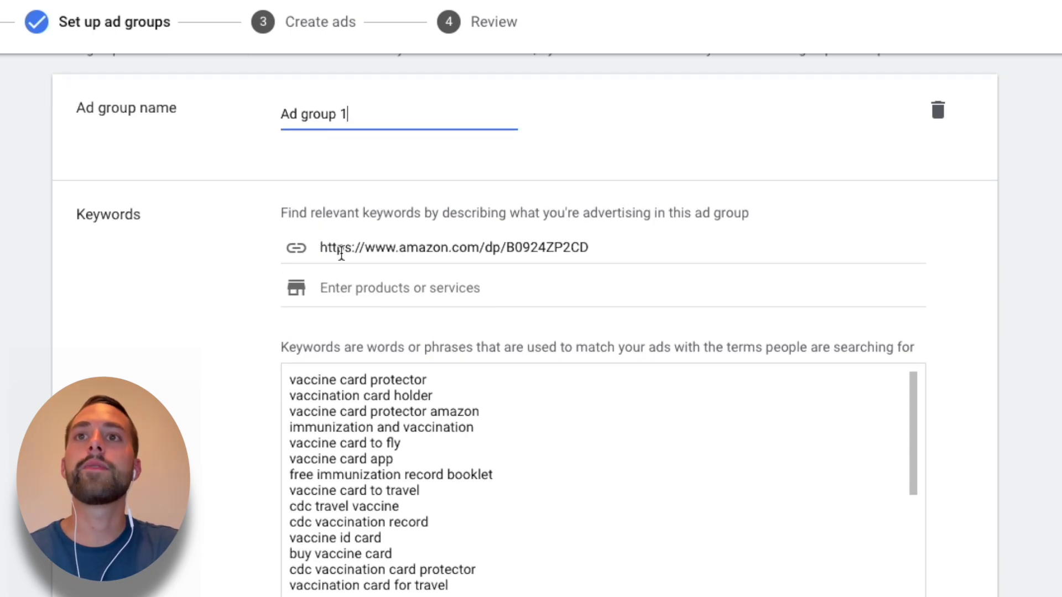
{"action": "triple_click", "coordinate": [363, 247]}
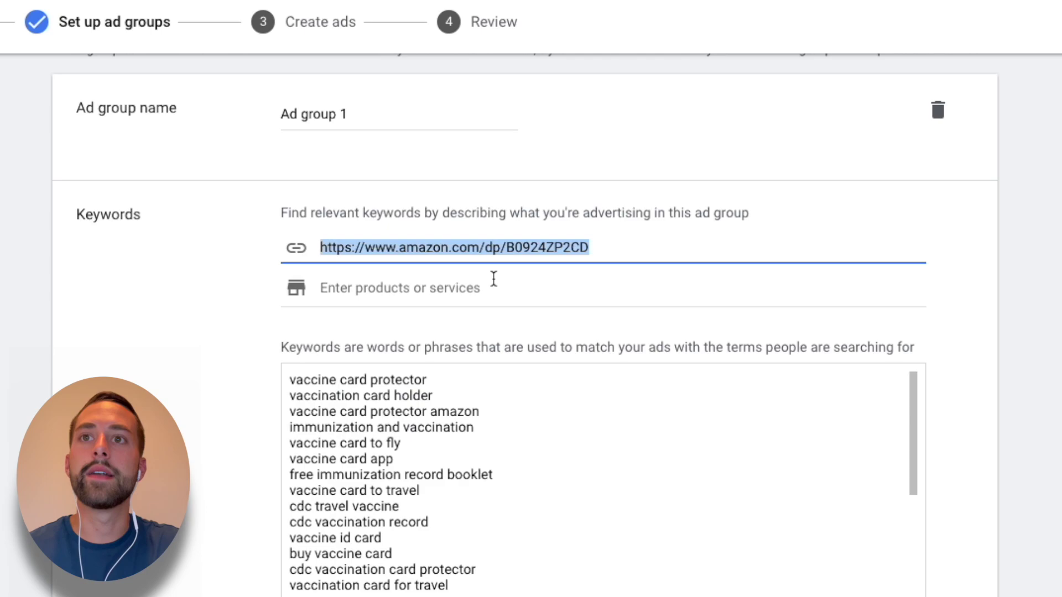
{"action": "key", "text": "ctrl+v"}
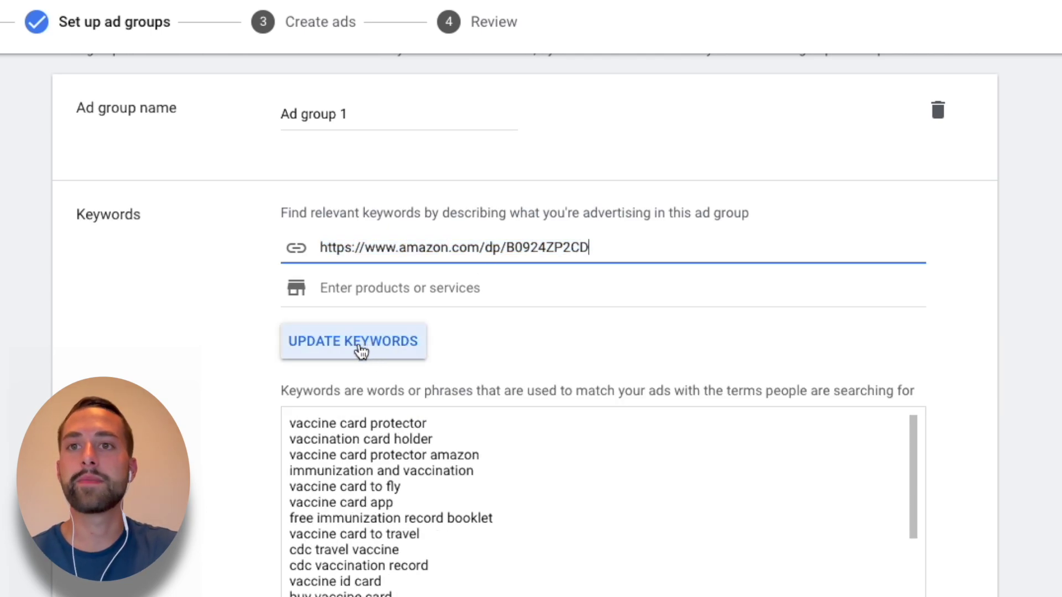
{"action": "left_click_drag", "start_coordinate": [431, 536], "coordinate": [358, 413]}
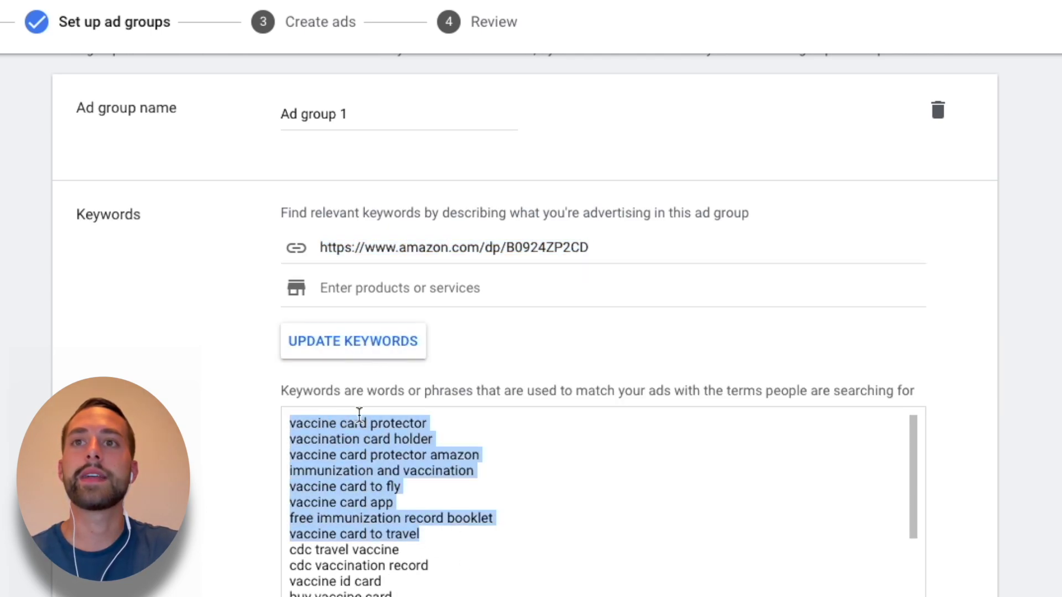
{"action": "left_click", "coordinate": [359, 414]}
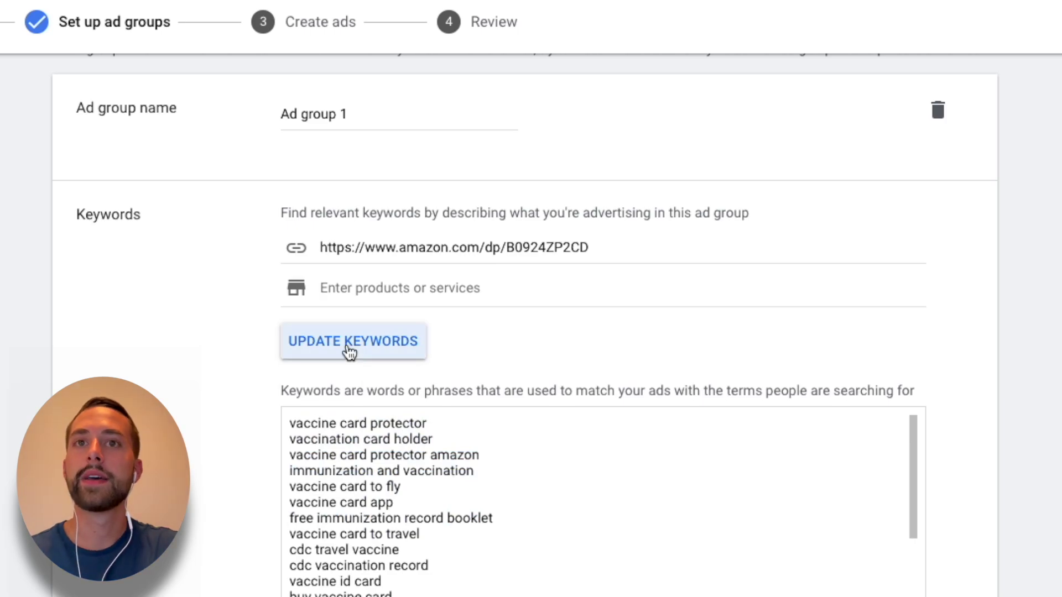
{"action": "left_click", "coordinate": [350, 351]}
{"action": "left_click", "coordinate": [813, 370]}
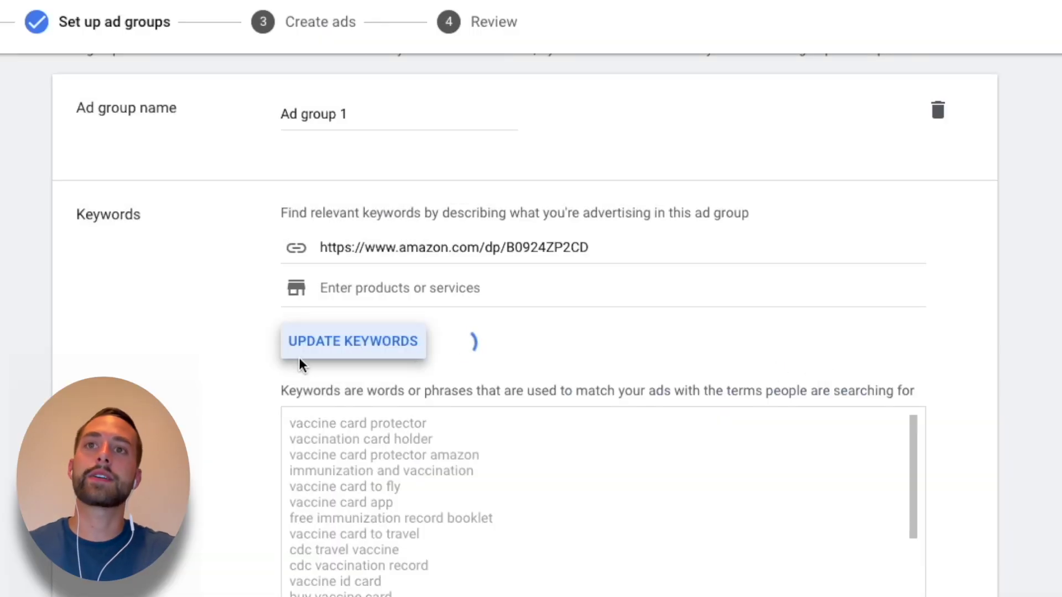
Review the ad group's full list of suggested vaccine card keywords and the match type notes below it
{"action": "scroll", "coordinate": [138, 318], "scroll_direction": "down", "scroll_amount": 1}
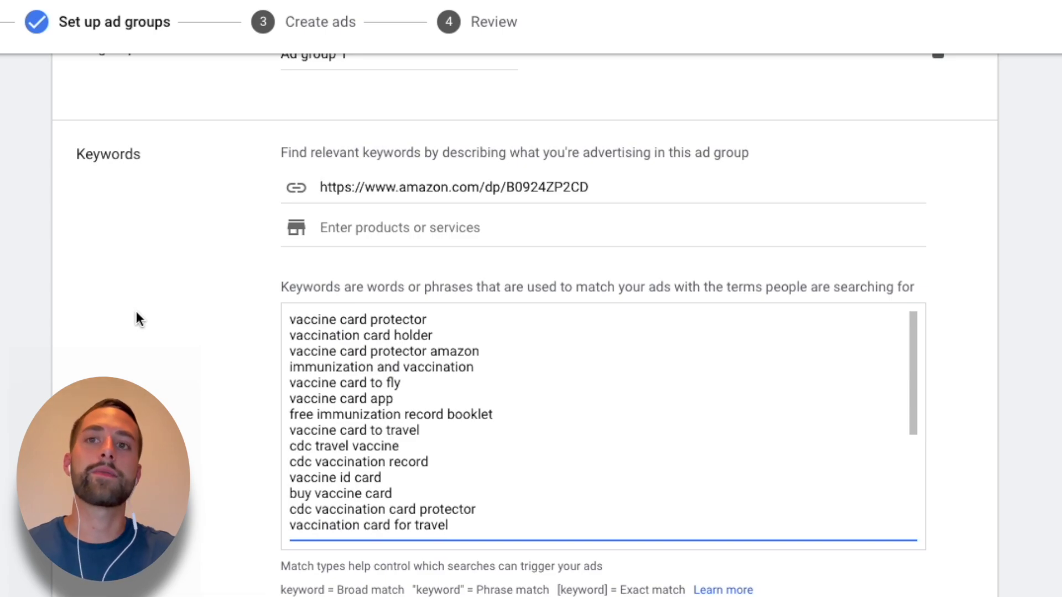
{"action": "scroll", "coordinate": [520, 452], "scroll_direction": "down", "scroll_amount": 5}
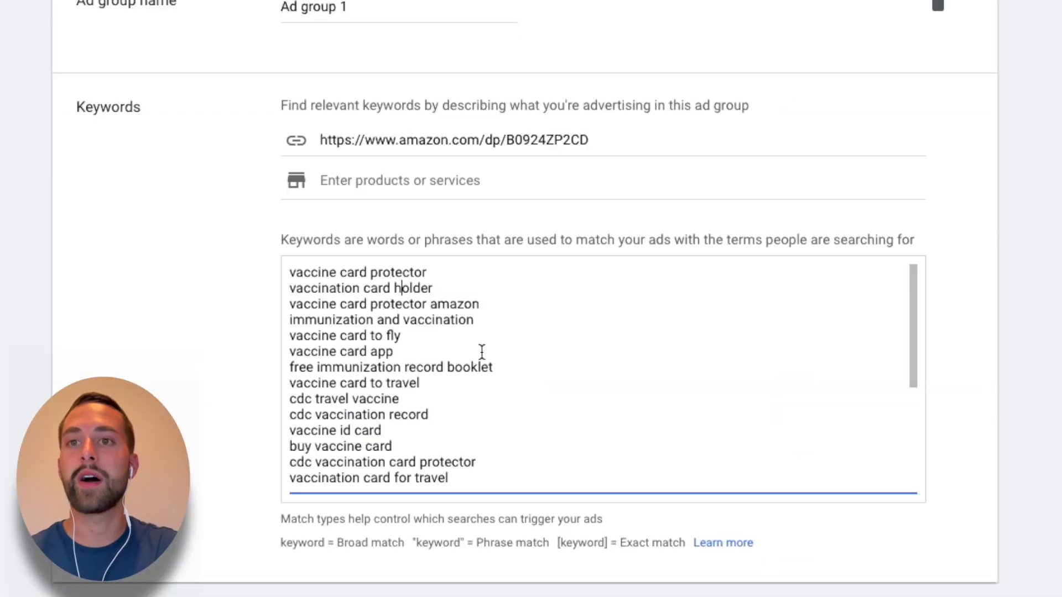
{"action": "scroll", "coordinate": [476, 352], "scroll_direction": "down", "scroll_amount": 2}
{"action": "scroll", "coordinate": [474, 352], "scroll_direction": "down", "scroll_amount": 3}
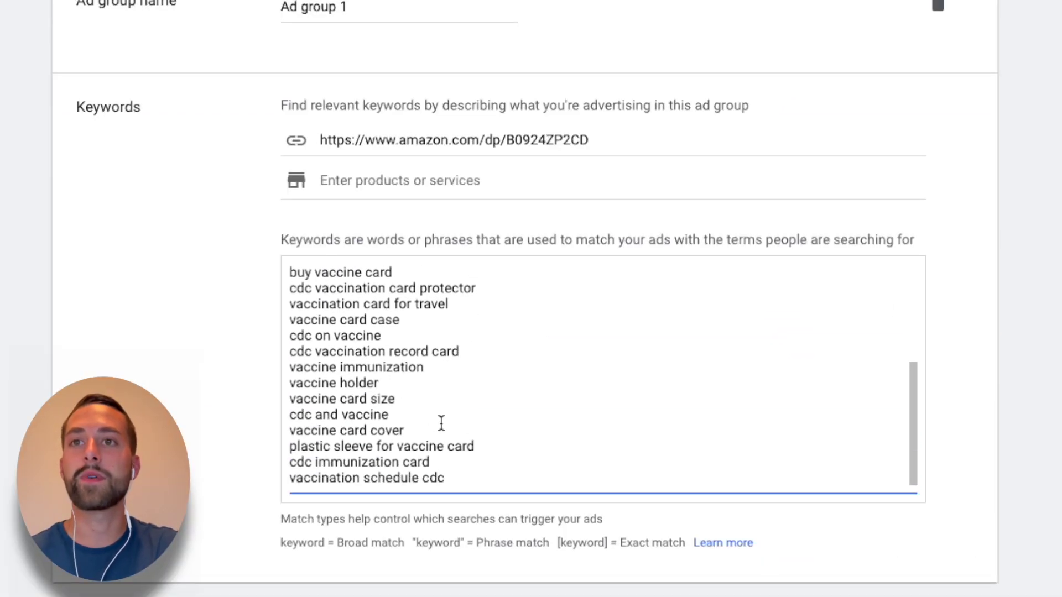
{"action": "scroll", "coordinate": [62, 282], "scroll_direction": "down", "scroll_amount": 2}
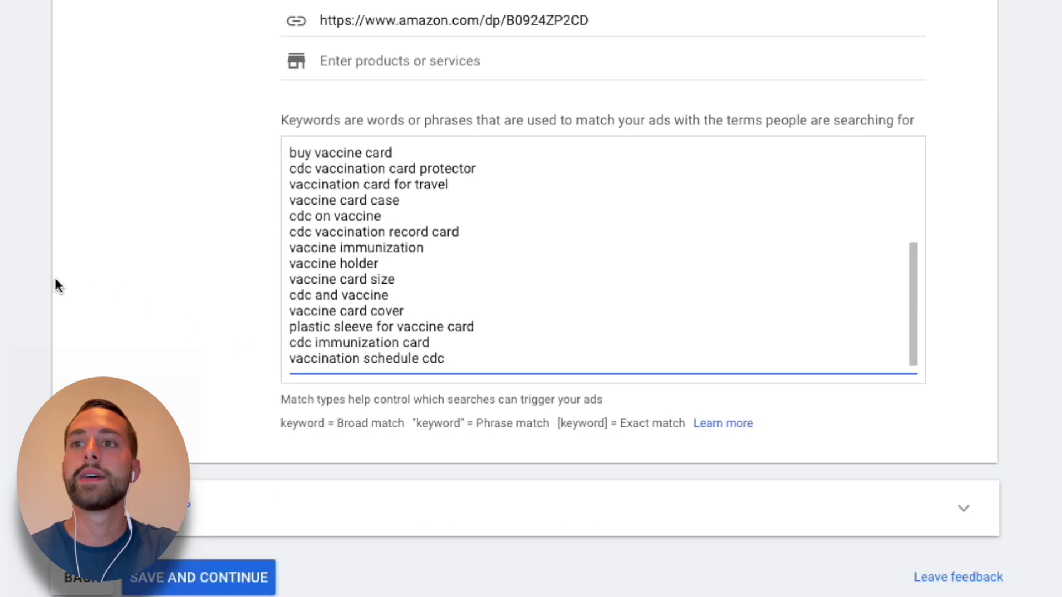
{"action": "scroll", "coordinate": [67, 284], "scroll_direction": "down", "scroll_amount": 1}
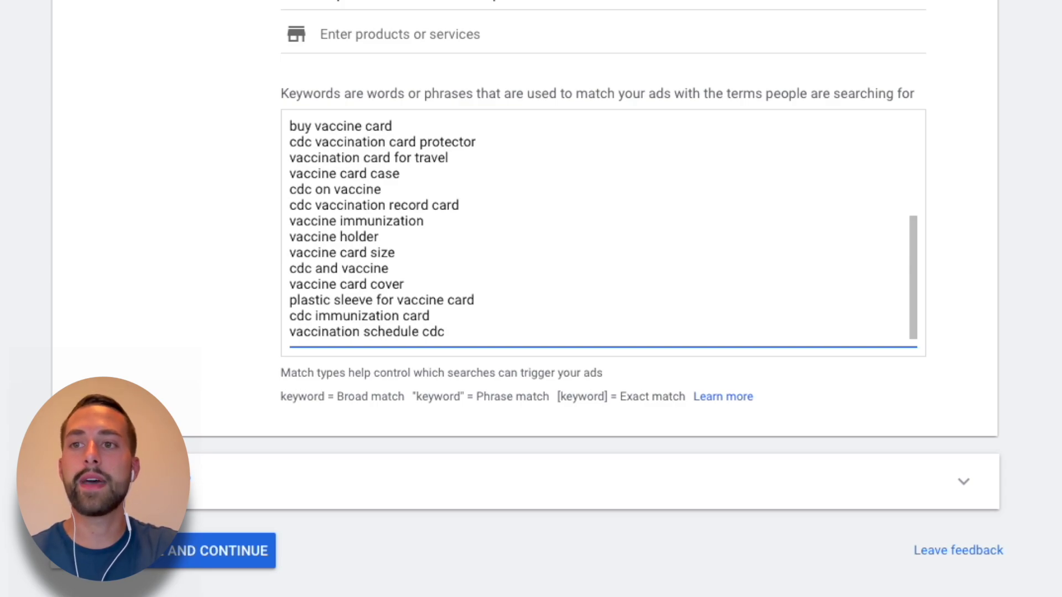
Save the ad group's keywords, continue to ad creation and check which ad group the responsive search ad belongs to
{"action": "left_click", "coordinate": [196, 553]}
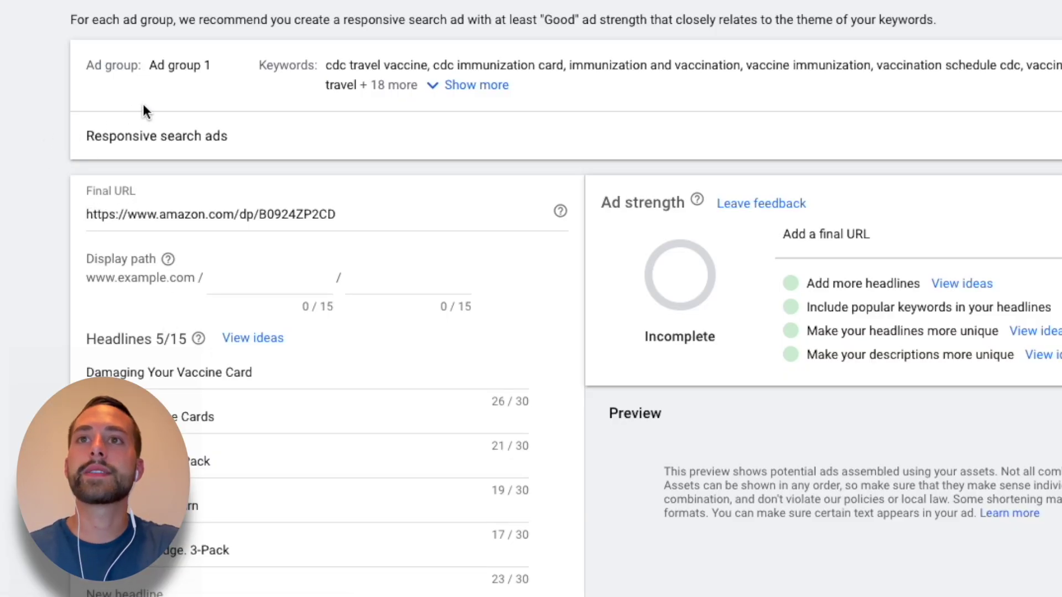
{"action": "left_click", "coordinate": [177, 67]}
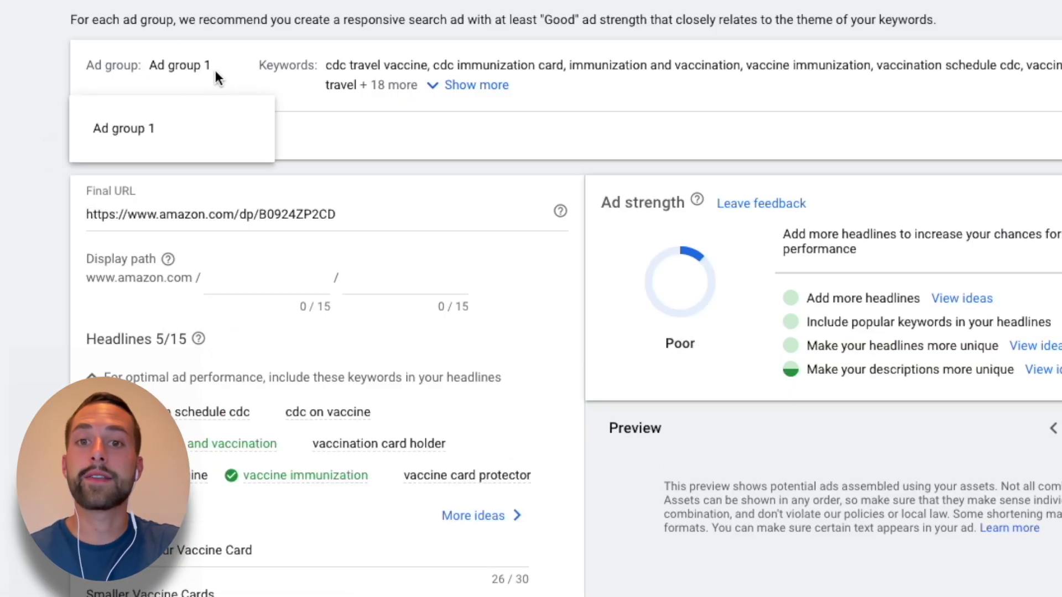
{"action": "left_click", "coordinate": [379, 74]}
{"action": "scroll", "coordinate": [375, 79], "scroll_direction": "down", "scroll_amount": 1}
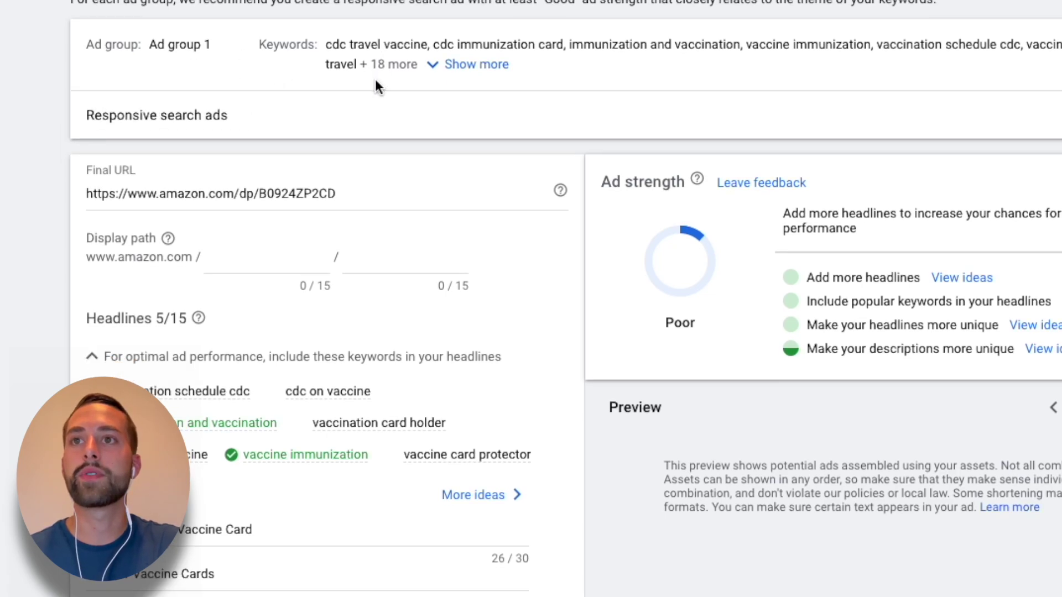
{"action": "scroll", "coordinate": [332, 108], "scroll_direction": "down", "scroll_amount": 2}
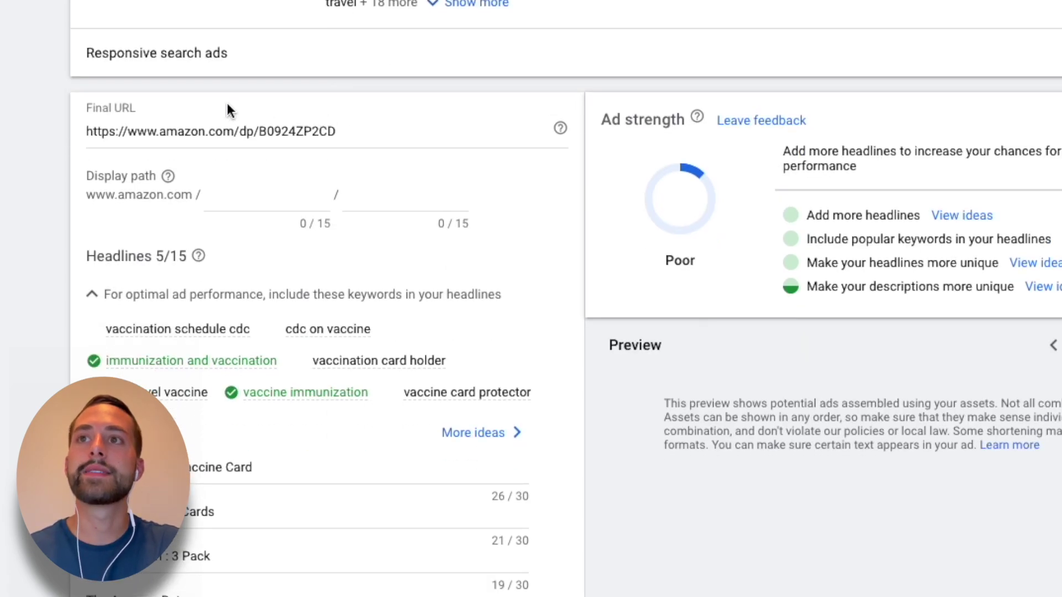
Check the responsive search ad's final URL, making sure it holds the Amazon product page link
{"action": "triple_click", "coordinate": [149, 116]}
{"action": "key", "text": "ctrl+c"}
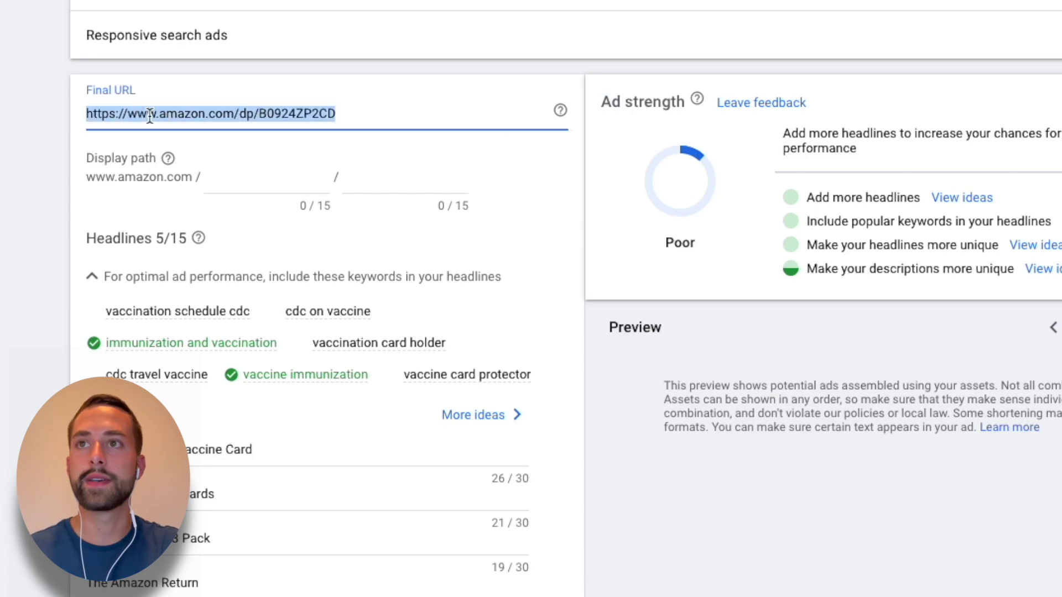
{"action": "left_click", "coordinate": [205, 114]}
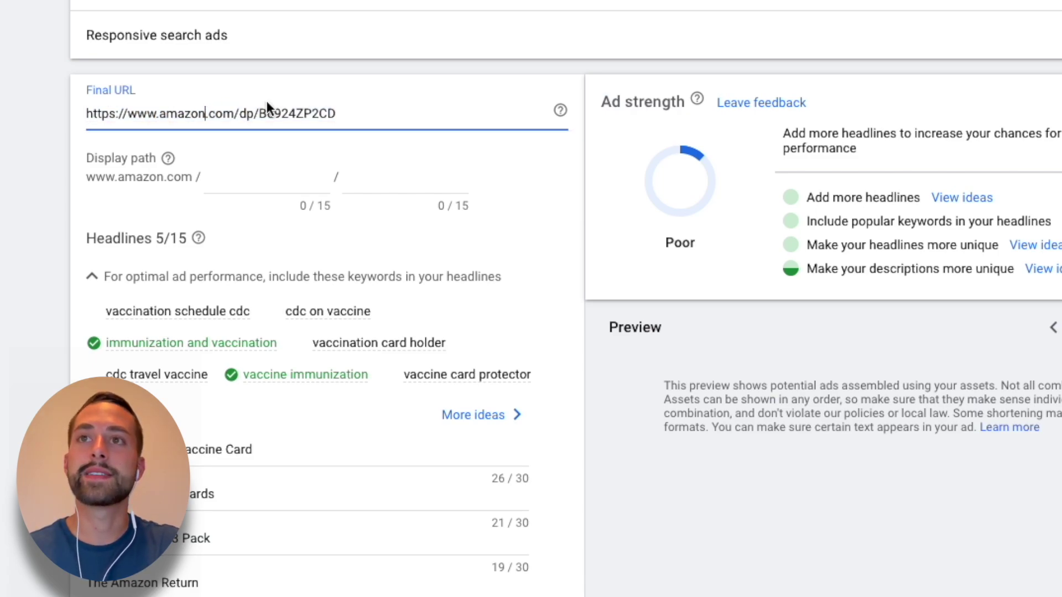
{"action": "left_click_drag", "start_coordinate": [374, 110], "coordinate": [88, 112]}
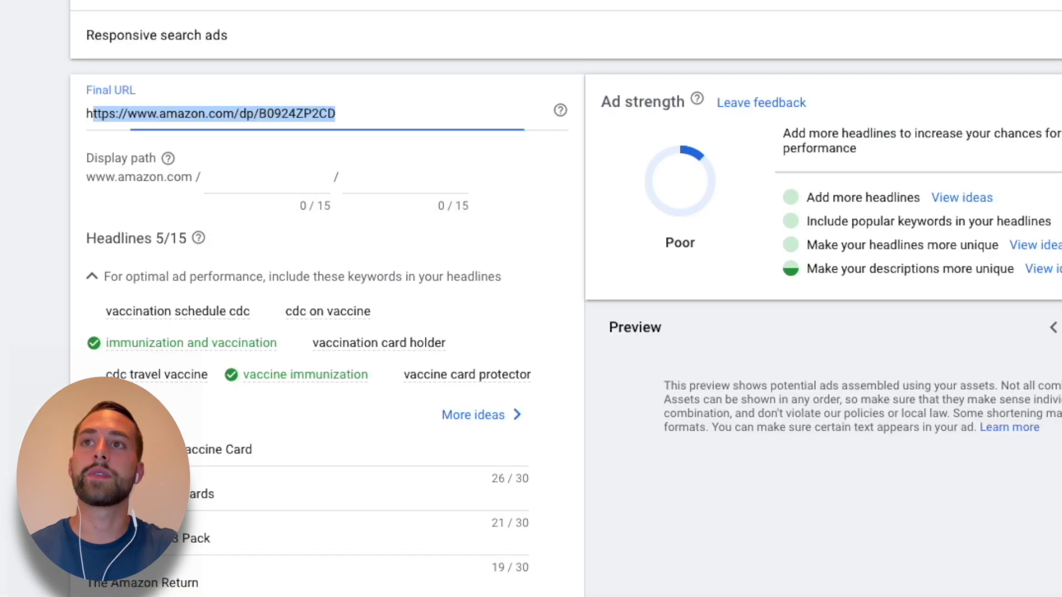
{"action": "key", "text": "ctrl+v"}
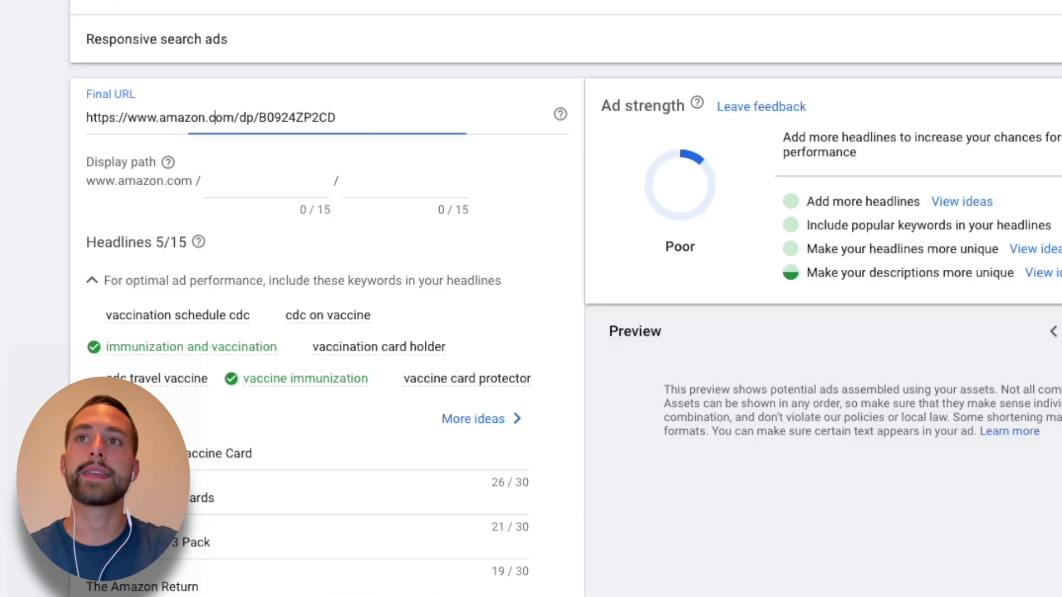
{"action": "triple_click", "coordinate": [249, 122]}
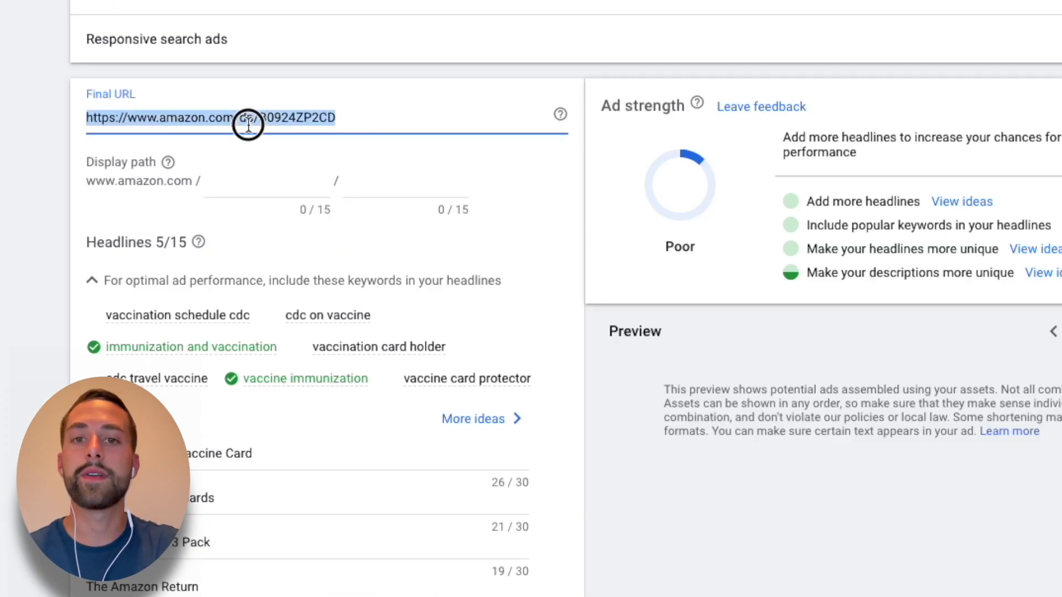
{"action": "left_click", "coordinate": [248, 122]}
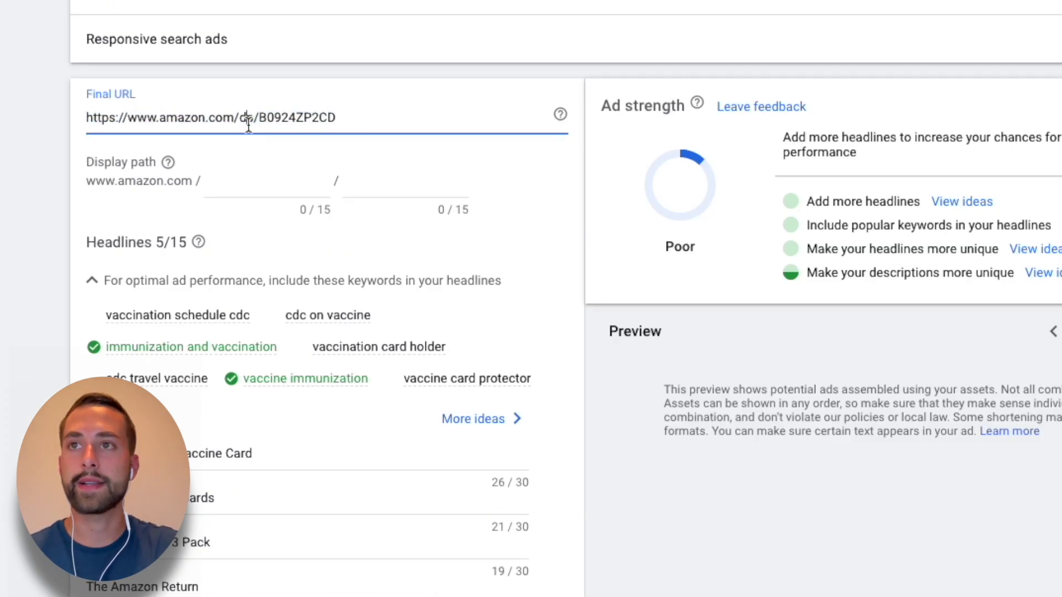
Set the ad's display path to "vaccine card" and "holder", using the Amazon ad in the Google search results as reference
{"action": "left_click", "coordinate": [234, 184]}
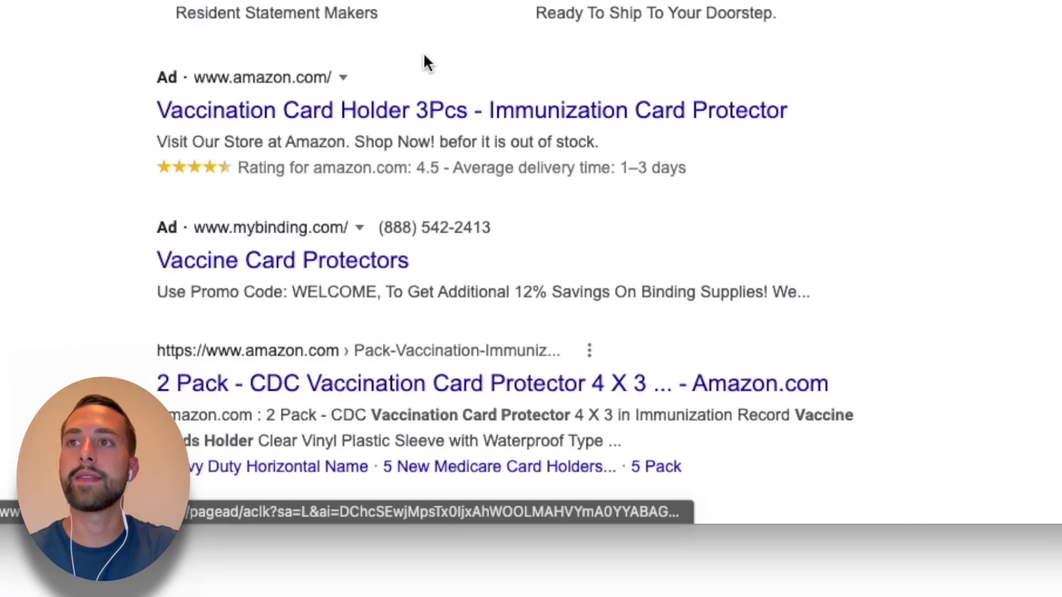
{"action": "left_click", "coordinate": [343, 81]}
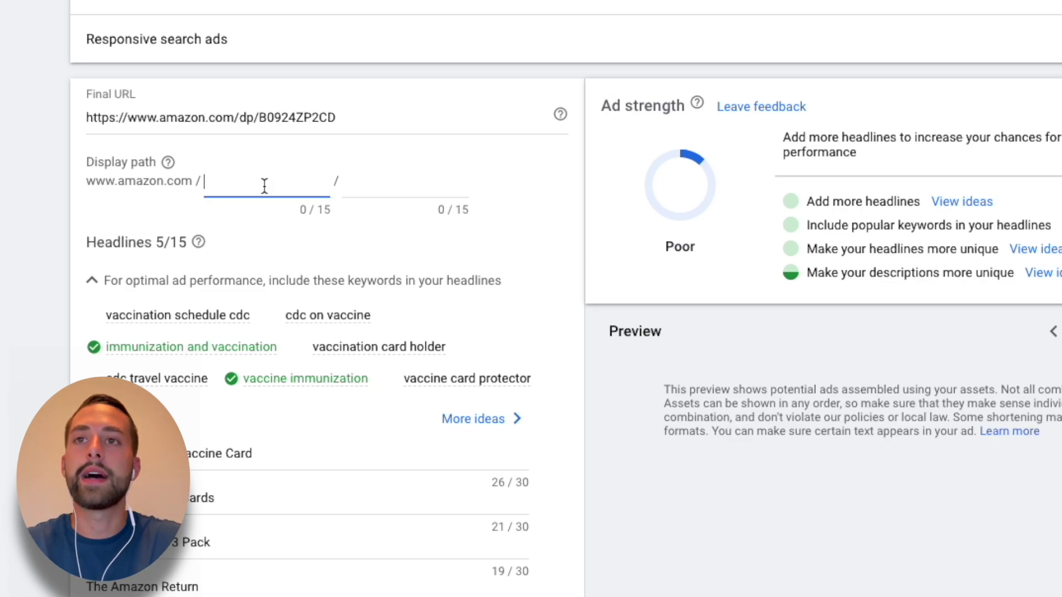
{"action": "type", "text": "vaccine"}
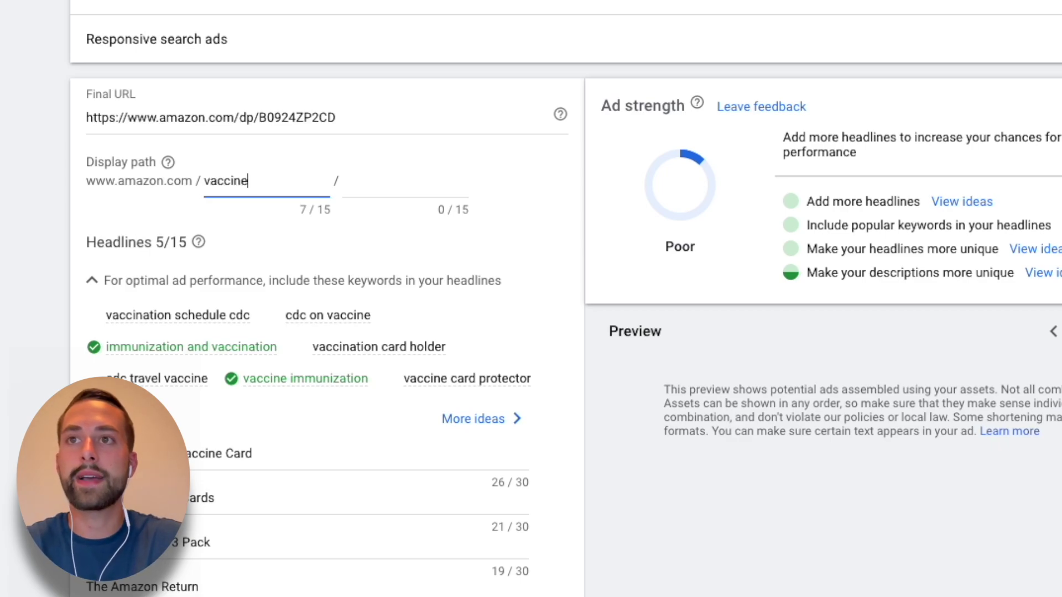
{"action": "left_click", "coordinate": [343, 182]}
{"action": "type", "text": "h"}
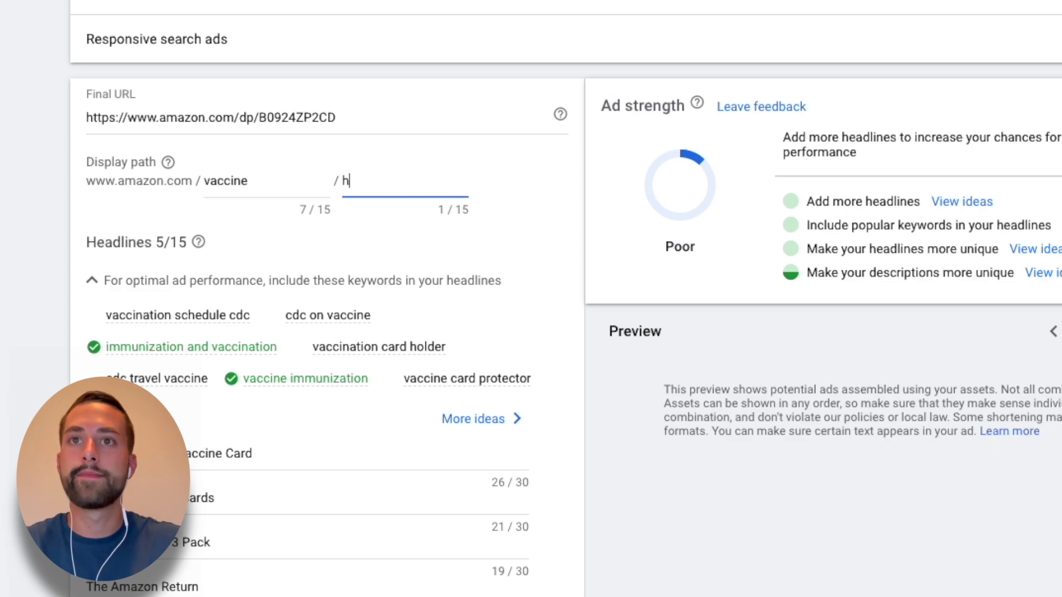
{"action": "type", "text": "older"}
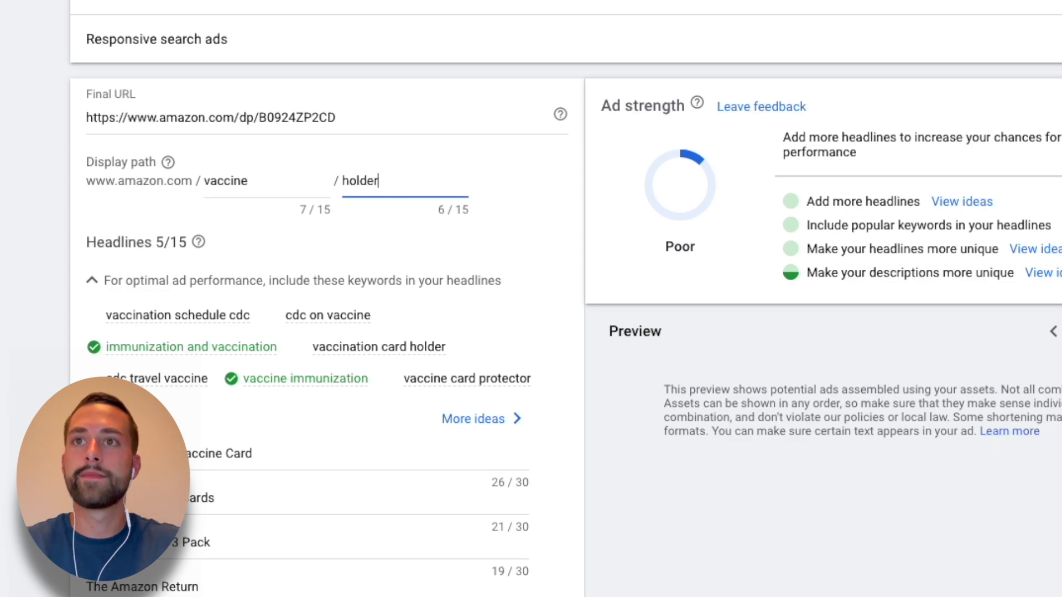
{"action": "left_click", "coordinate": [301, 185]}
{"action": "type", "text": "card"}
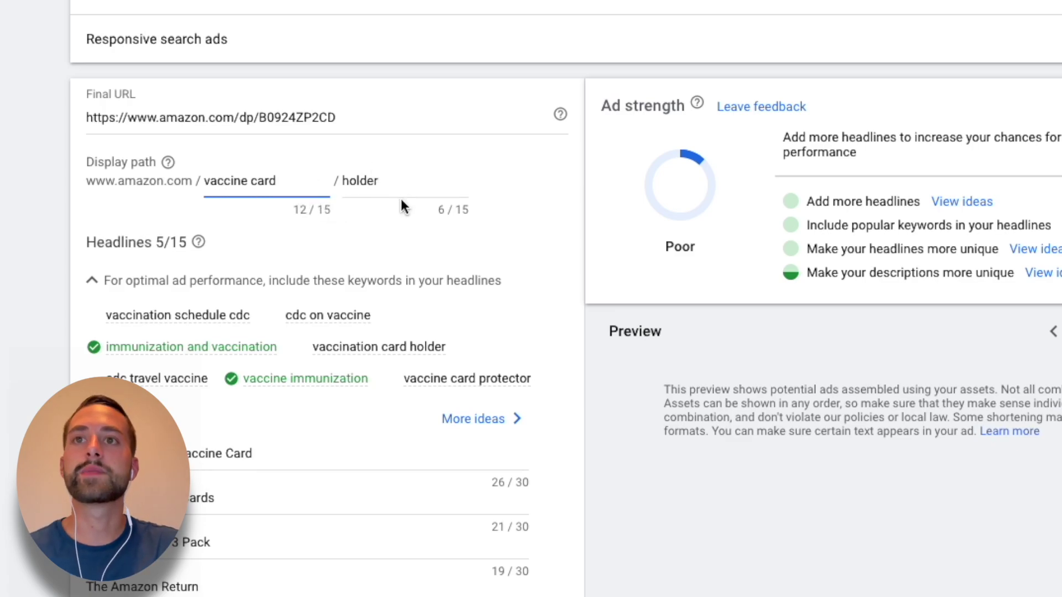
Compare the display path and headline section with the competing Amazon ad in the Google search results
{"action": "left_click", "coordinate": [199, 184]}
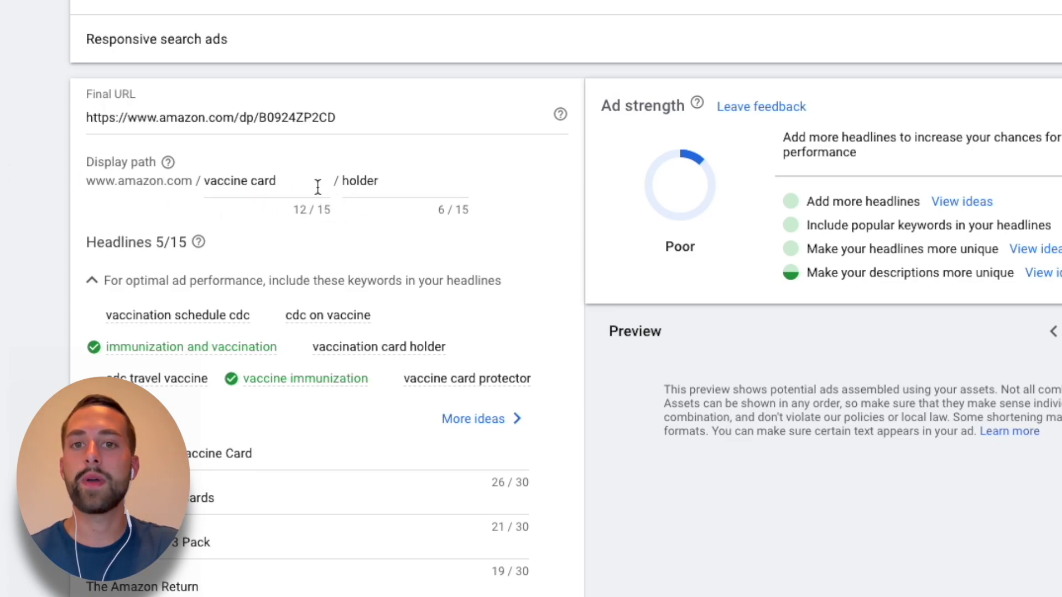
{"action": "double_click", "coordinate": [128, 183]}
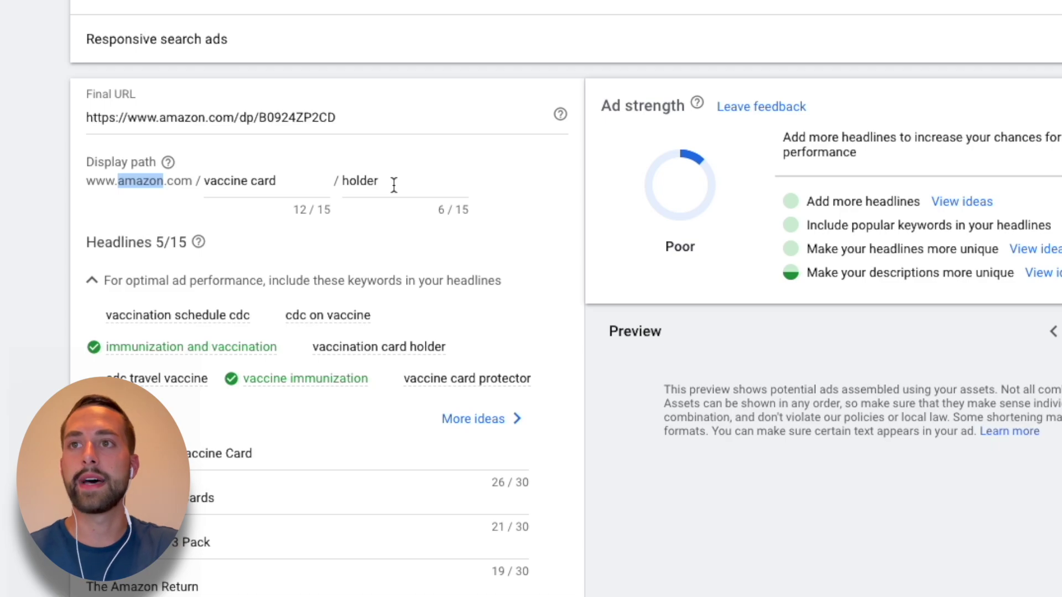
{"action": "scroll", "coordinate": [49, 199], "scroll_direction": "down", "scroll_amount": 2}
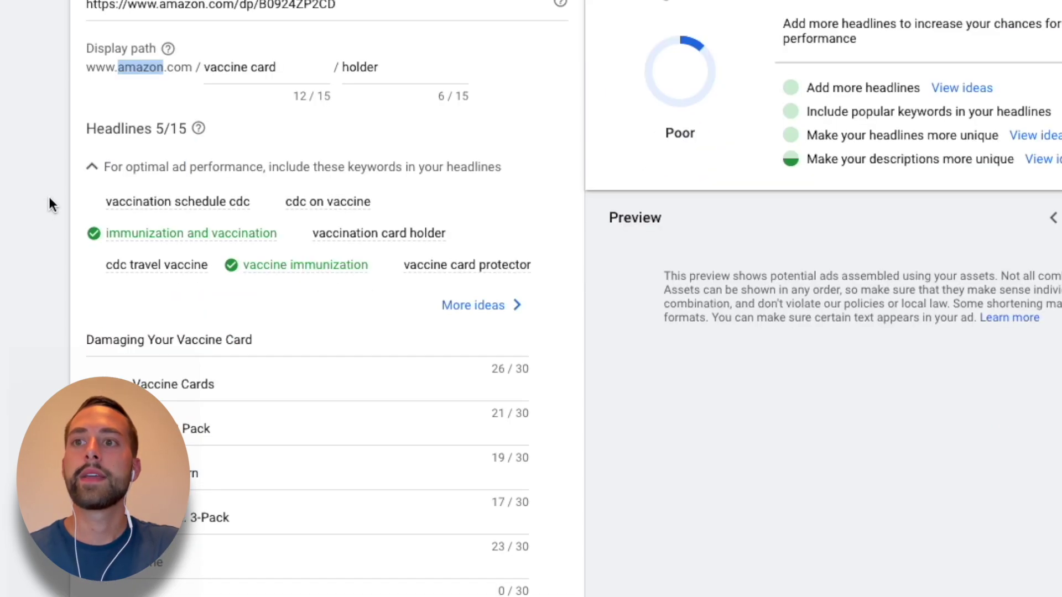
{"action": "scroll", "coordinate": [49, 205], "scroll_direction": "down", "scroll_amount": 1}
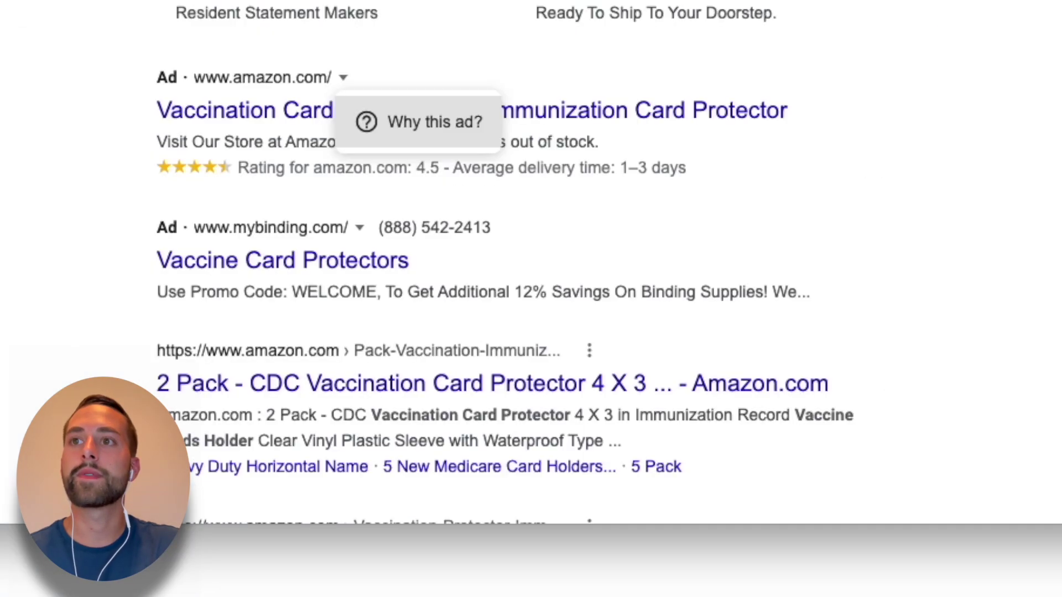
{"action": "left_click", "coordinate": [57, 90]}
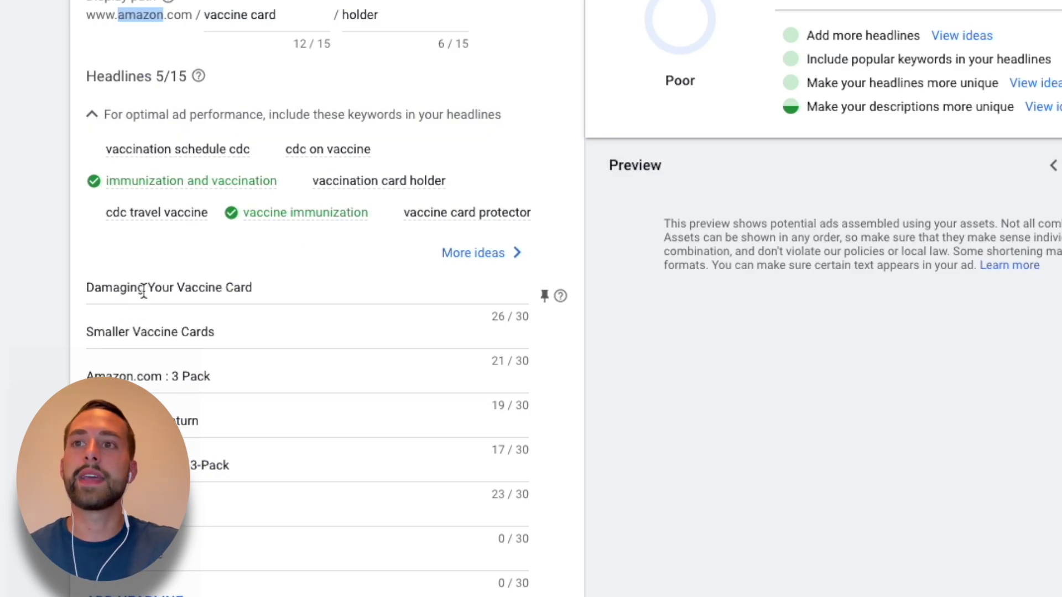
Clear all the prefilled headlines, from "Damaging Your Vaccine Card" to "R-Cat EKG Badge. 3-Pack"
{"action": "left_click_drag", "start_coordinate": [177, 288], "coordinate": [218, 288]}
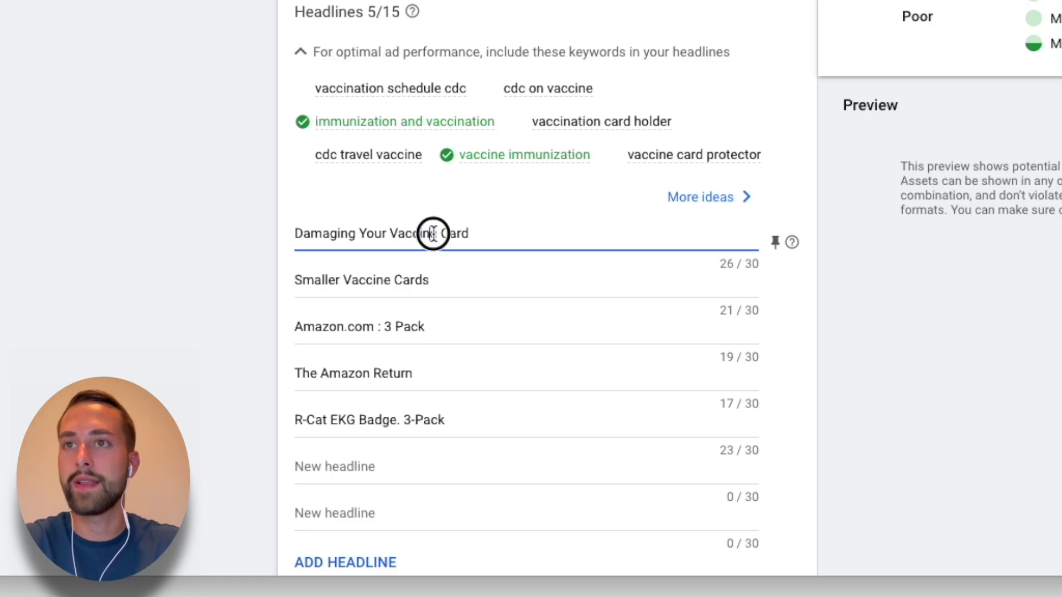
{"action": "triple_click", "coordinate": [433, 234]}
{"action": "key", "text": "BackSpace"}
{"action": "triple_click", "coordinate": [407, 280]}
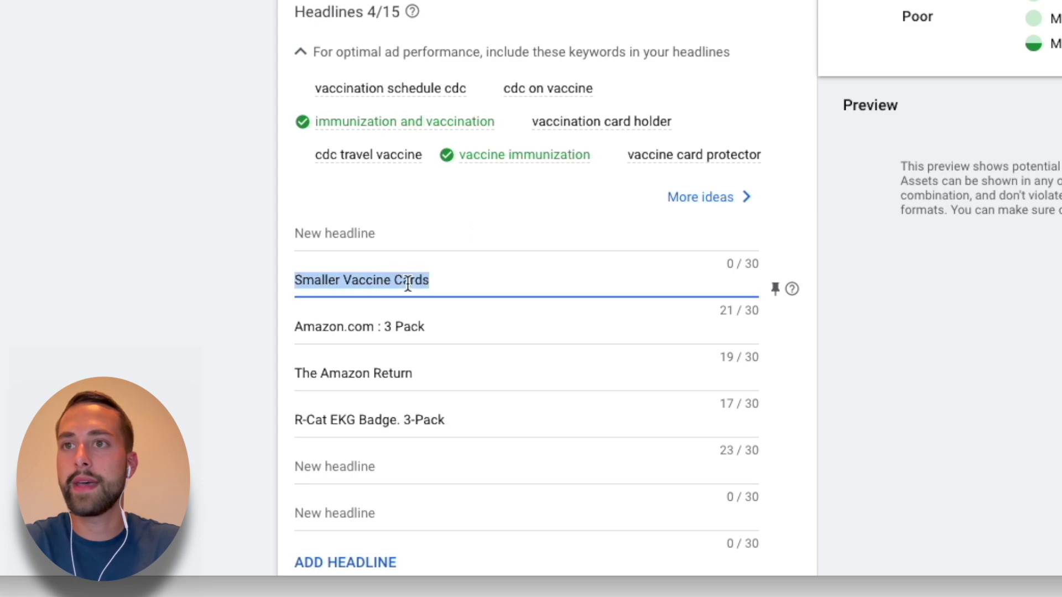
{"action": "key", "text": "BackSpace"}
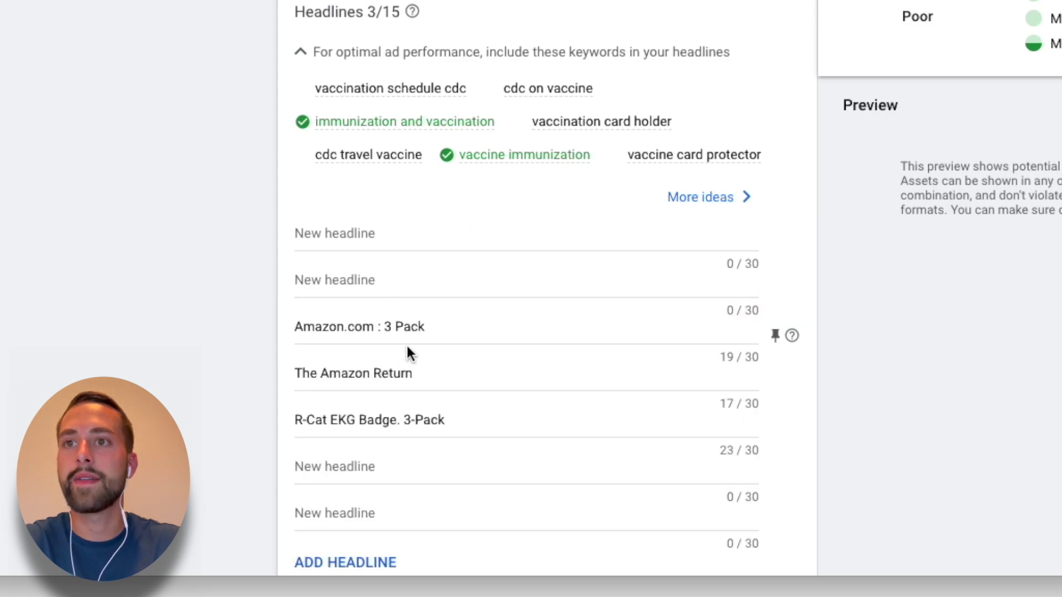
{"action": "left_click", "coordinate": [346, 346]}
{"action": "left_click_drag", "start_coordinate": [347, 345], "coordinate": [232, 327]}
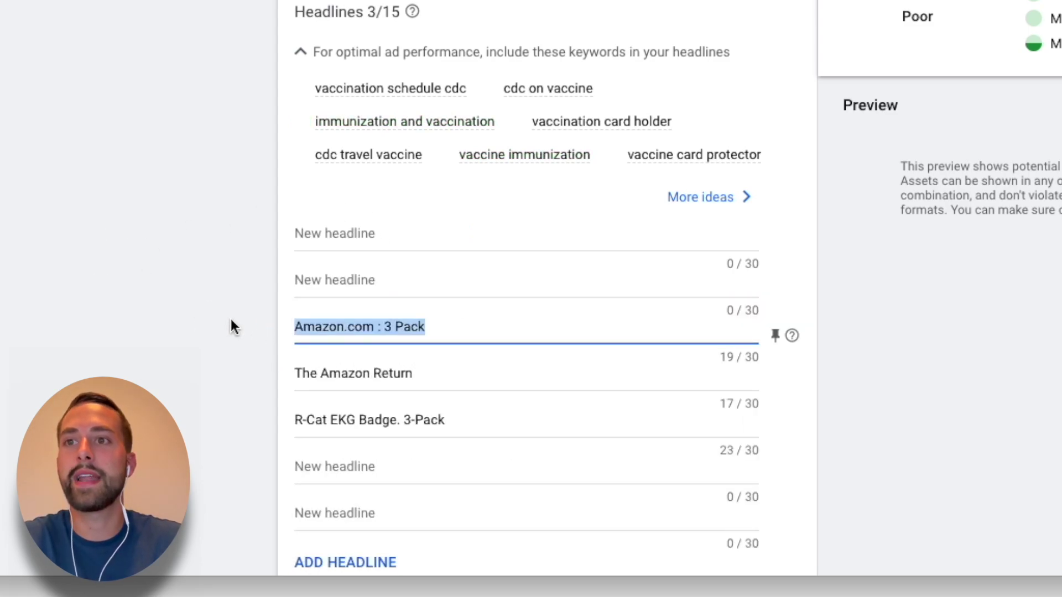
{"action": "key", "text": "BackSpace"}
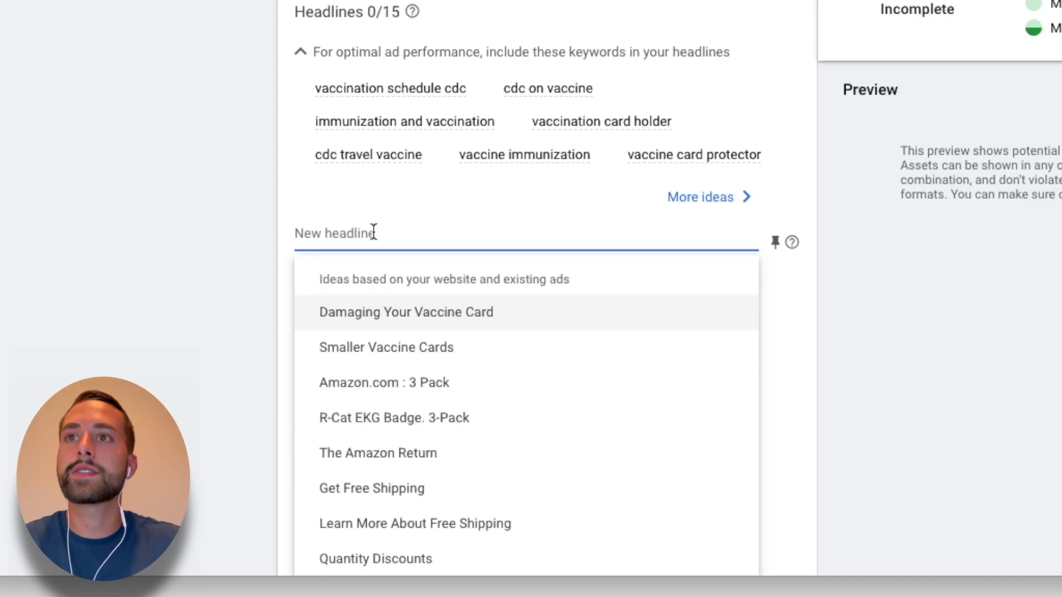
Enter "Vaccination Card Holder" and "Vaccine Card Protector" as the ad's first two headlines, following the suggested keywords
{"action": "left_click", "coordinate": [605, 129]}
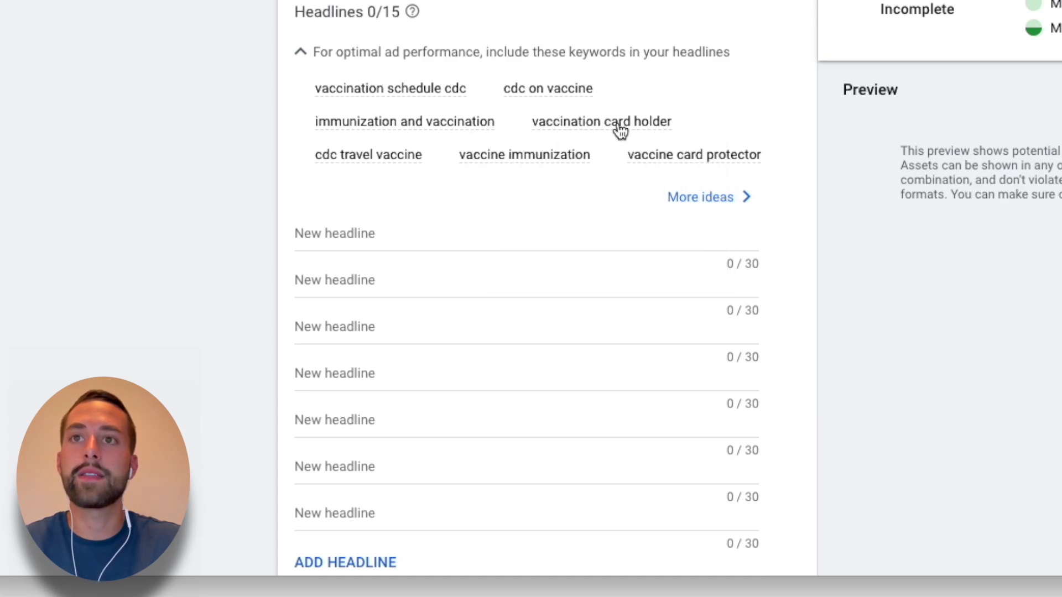
{"action": "left_click", "coordinate": [498, 232]}
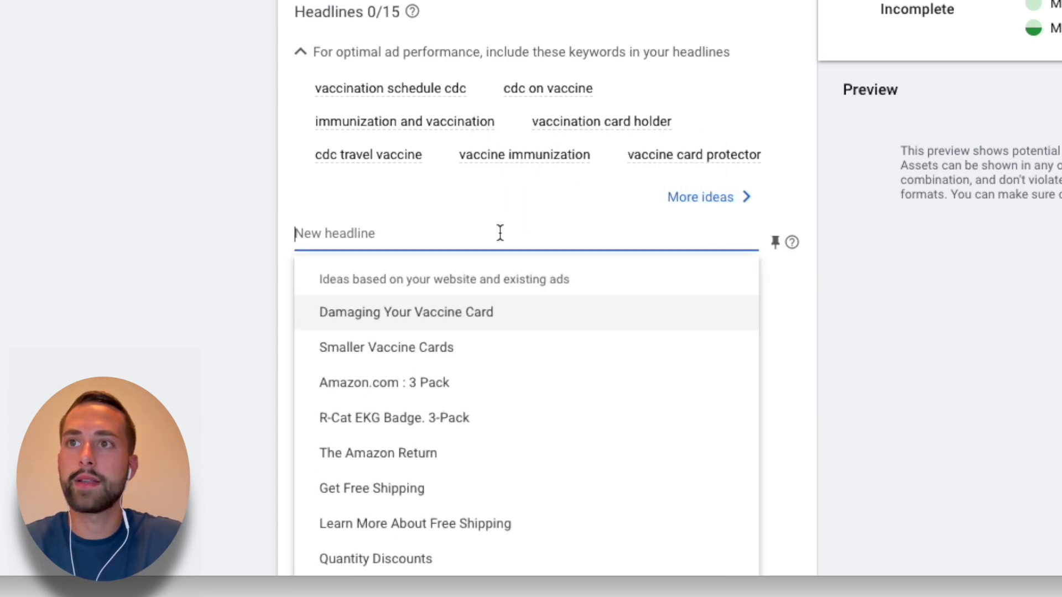
{"action": "type", "text": "Vaccination Ca"}
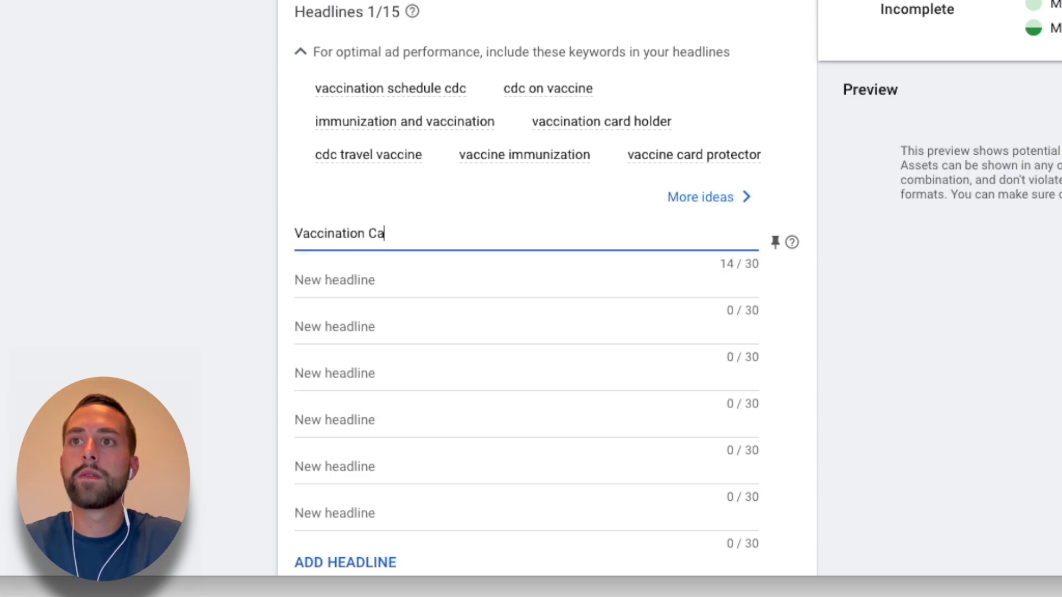
{"action": "type", "text": "rd Holder"}
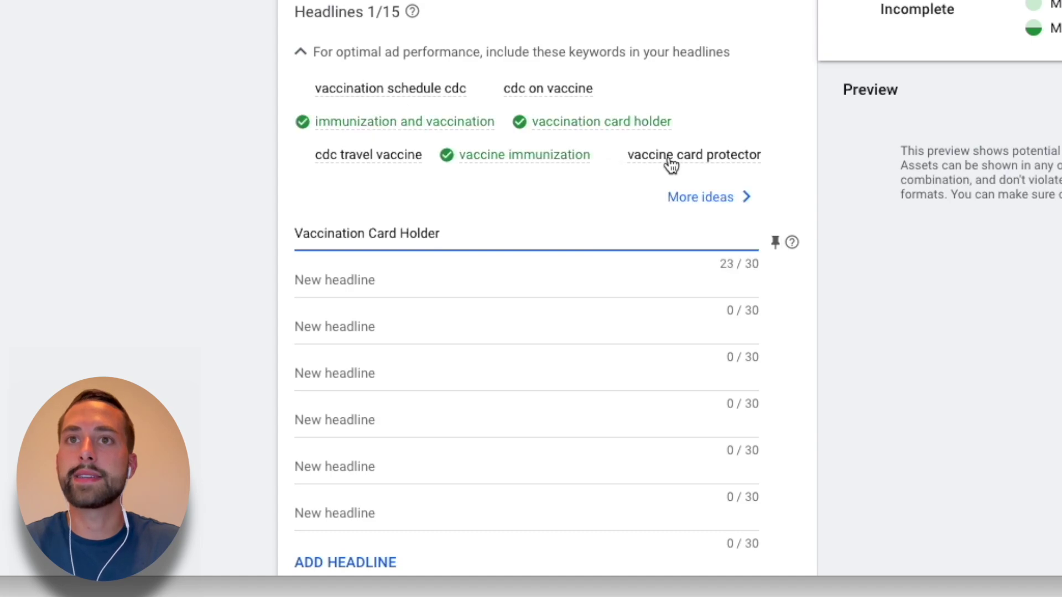
{"action": "left_click", "coordinate": [453, 281]}
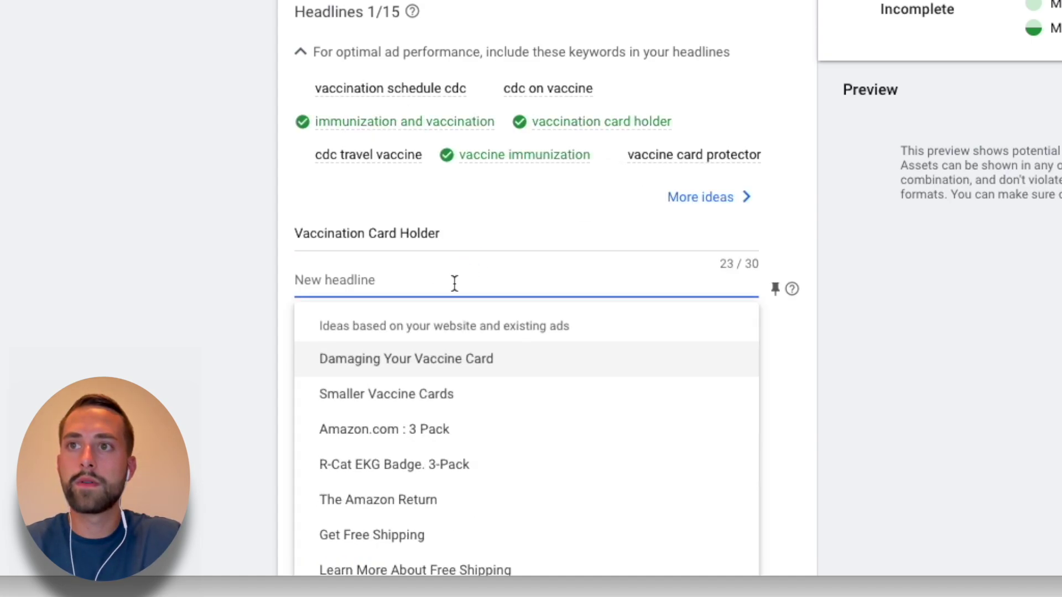
{"action": "type", "text": "Vaccine Card Protector"}
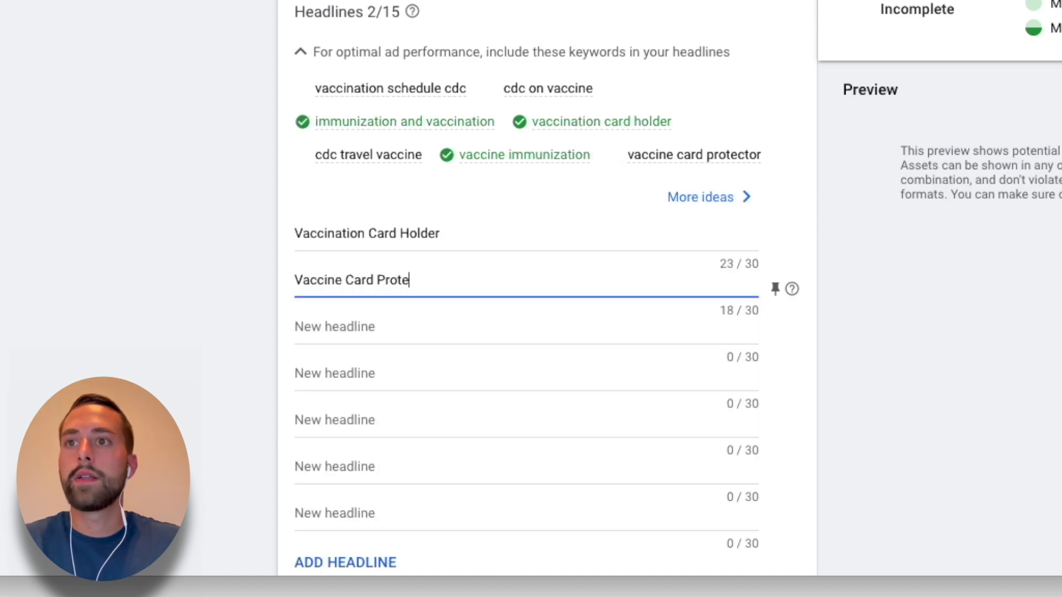
{"action": "key", "text": "Tab"}
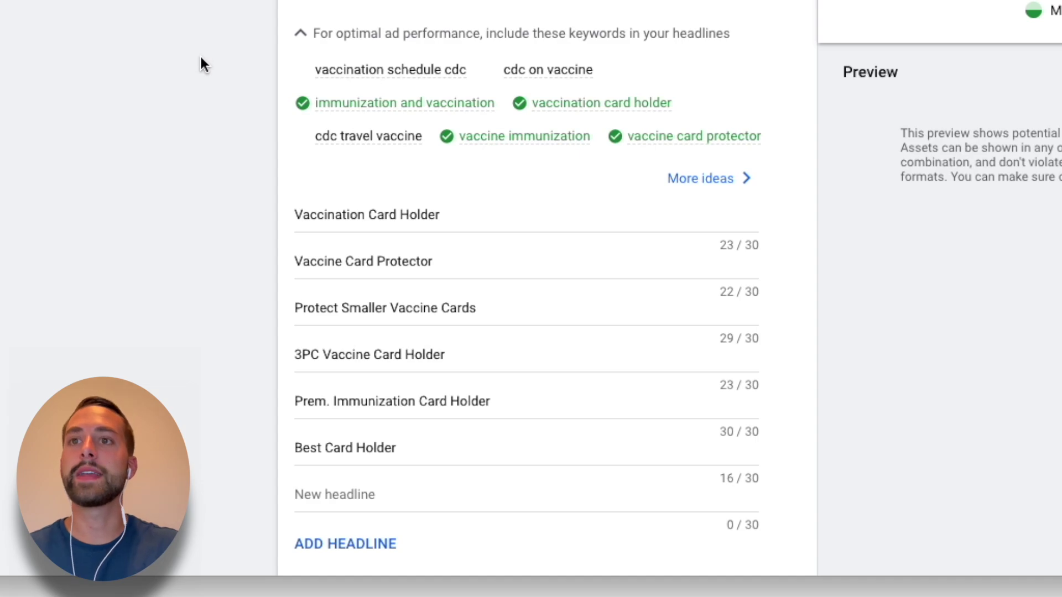
Review the ad's completed headlines and the descriptions listed below them
{"action": "scroll", "coordinate": [200, 54], "scroll_direction": "down", "scroll_amount": 5}
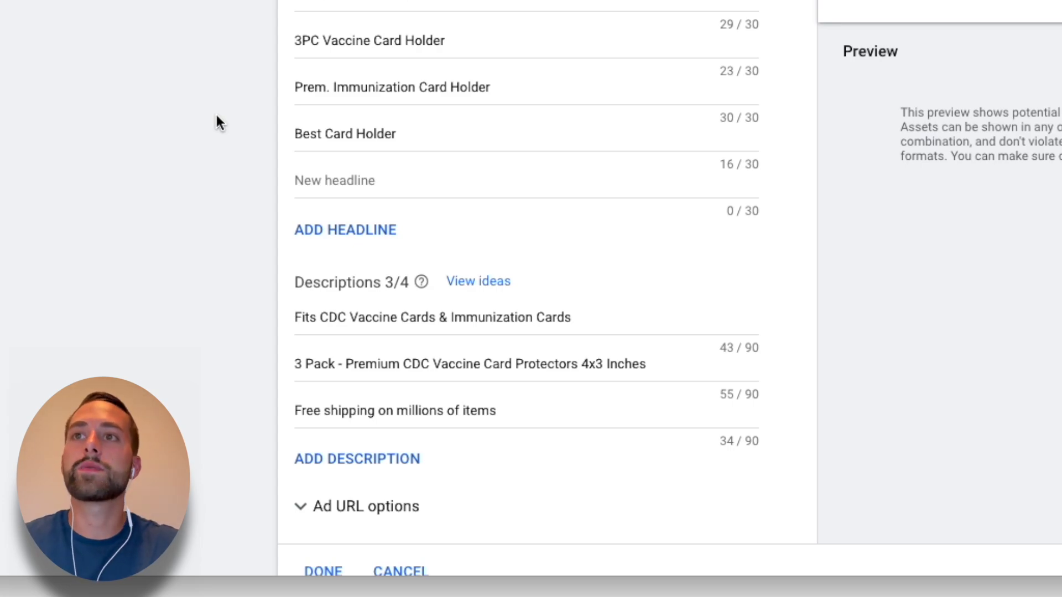
{"action": "scroll", "coordinate": [217, 117], "scroll_direction": "up", "scroll_amount": 3}
{"action": "scroll", "coordinate": [186, 130], "scroll_direction": "down", "scroll_amount": 2}
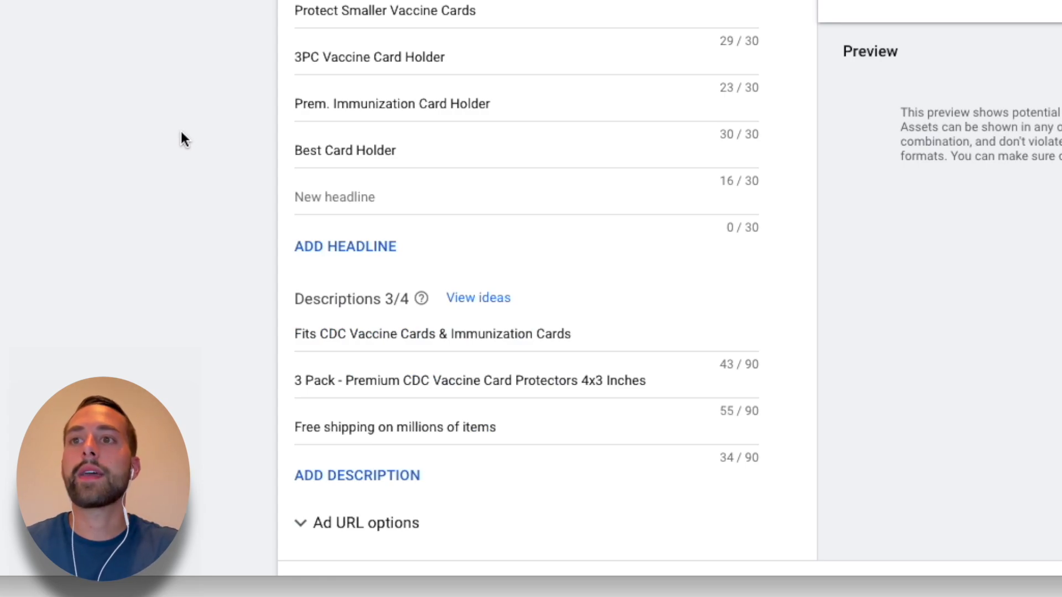
Check the description line of the competing Amazon ad in the Google search results against the ad's own descriptions
{"action": "scroll", "coordinate": [181, 131], "scroll_direction": "down", "scroll_amount": 3}
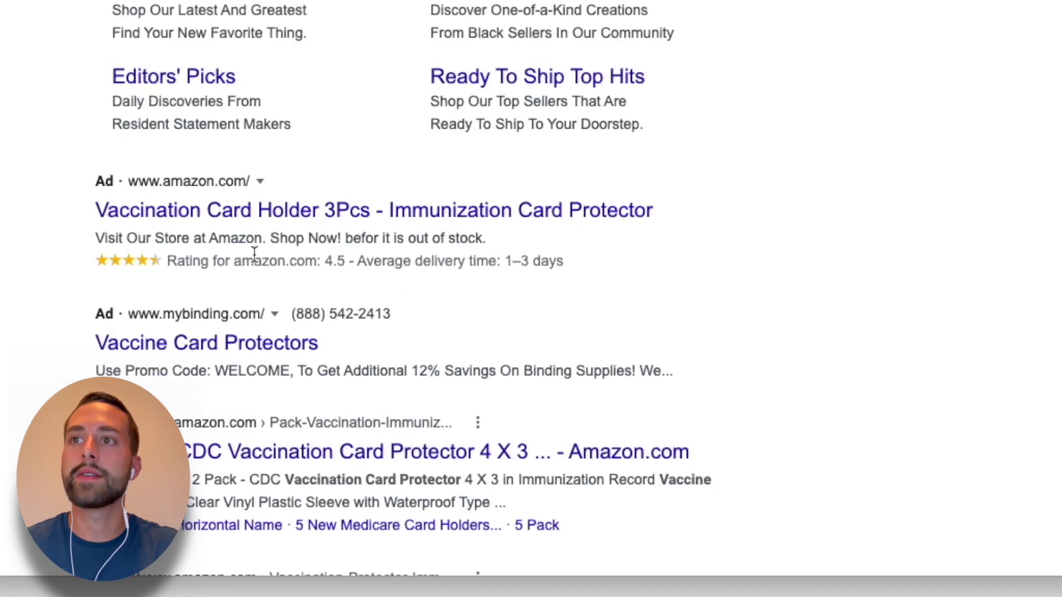
{"action": "triple_click", "coordinate": [243, 242]}
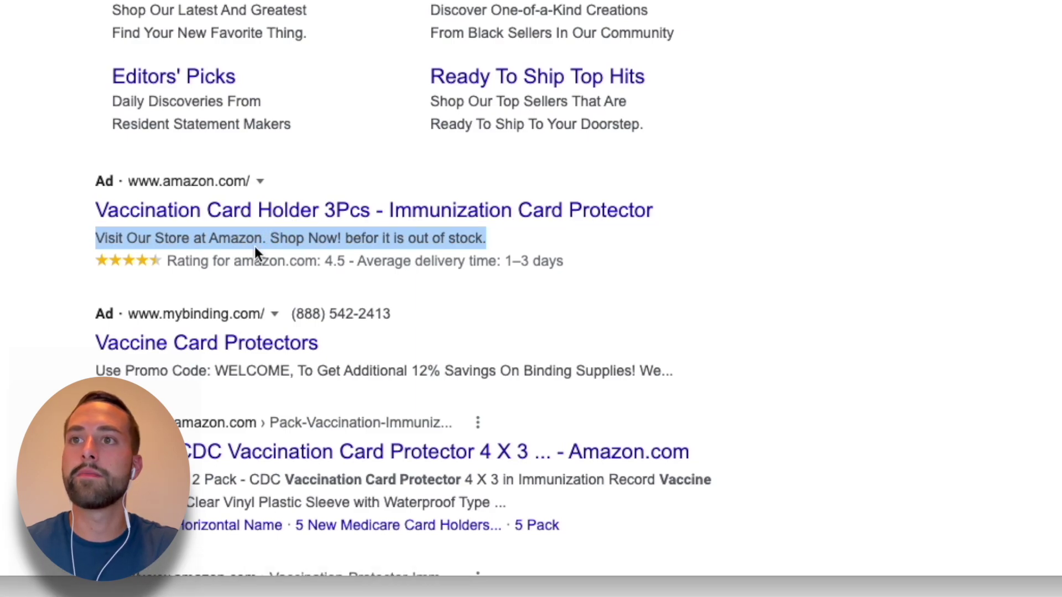
{"action": "left_click", "coordinate": [362, 240], "text": "shift"}
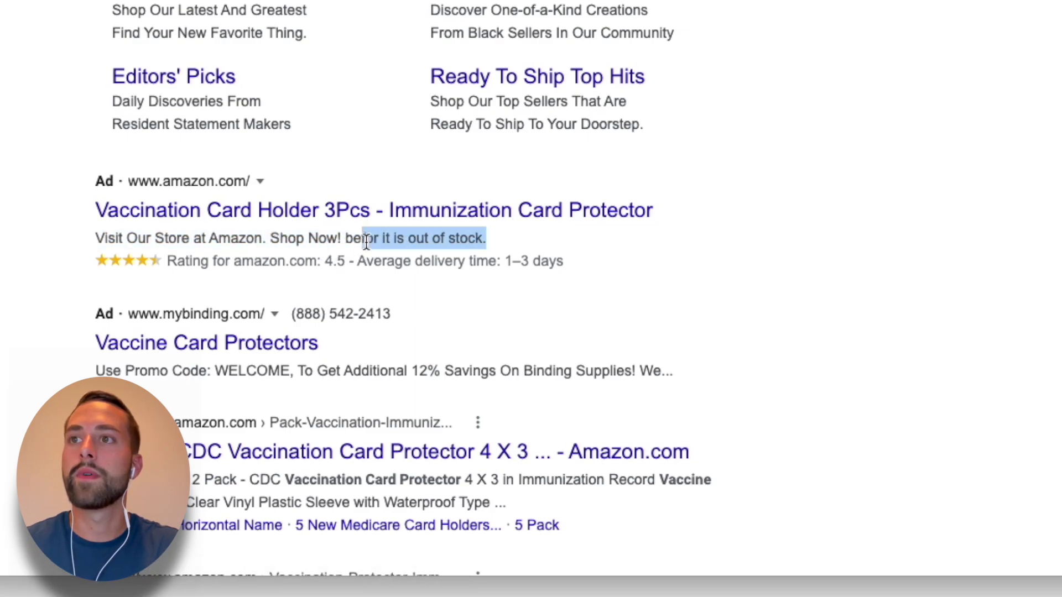
{"action": "double_click", "coordinate": [362, 240]}
{"action": "left_click", "coordinate": [363, 244]}
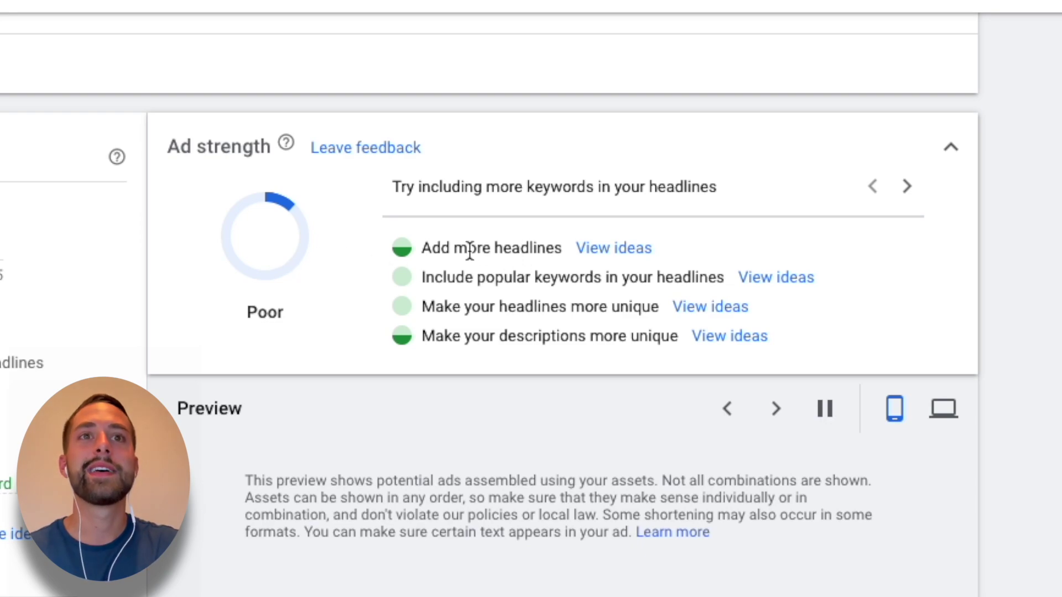
Examine the ad strength suggestions about popular keywords and more unique headlines
{"action": "triple_click", "coordinate": [508, 275]}
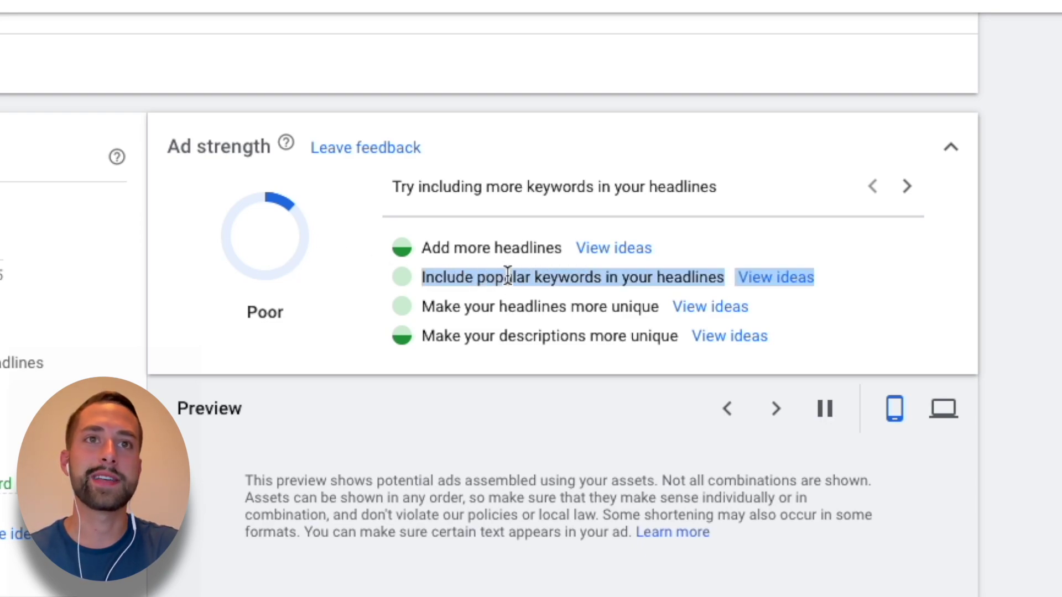
{"action": "left_click_drag", "start_coordinate": [516, 307], "coordinate": [523, 307]}
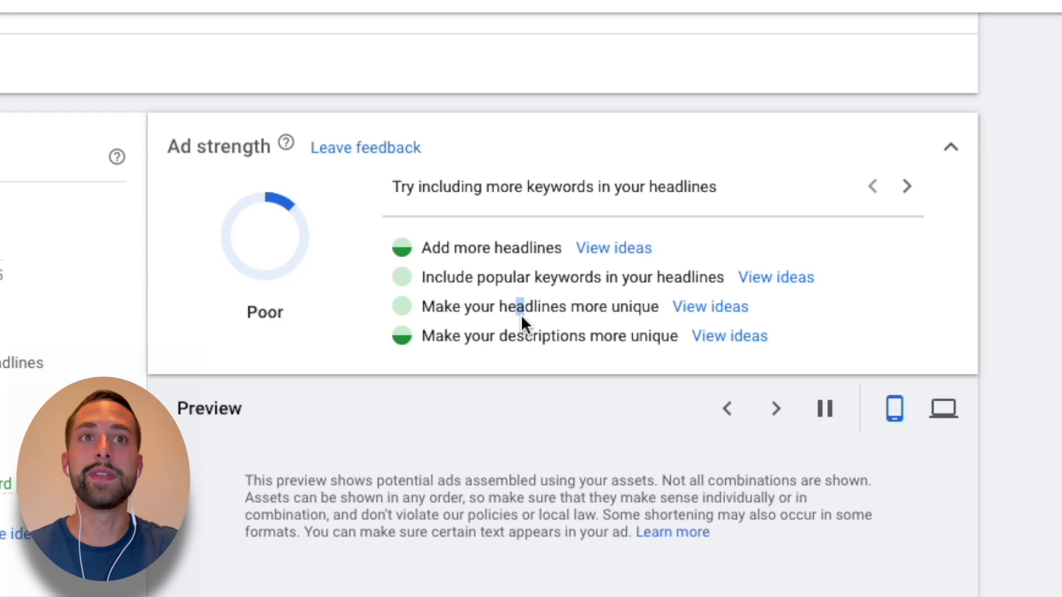
{"action": "left_click", "coordinate": [484, 309]}
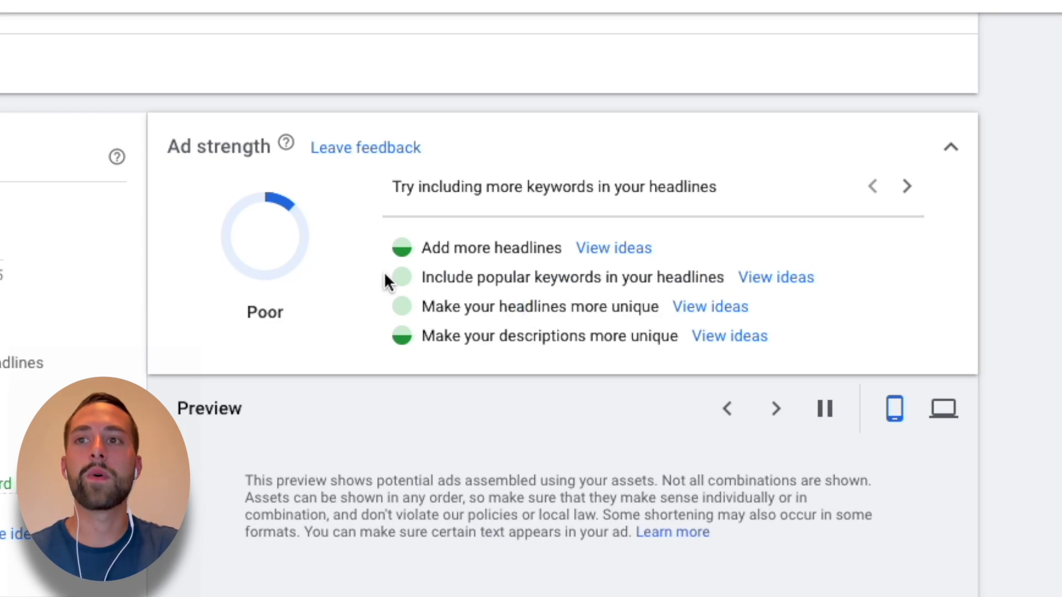
Save the responsive search ad and continue to the campaign review
{"action": "scroll", "coordinate": [266, 263], "scroll_direction": "down", "scroll_amount": 3}
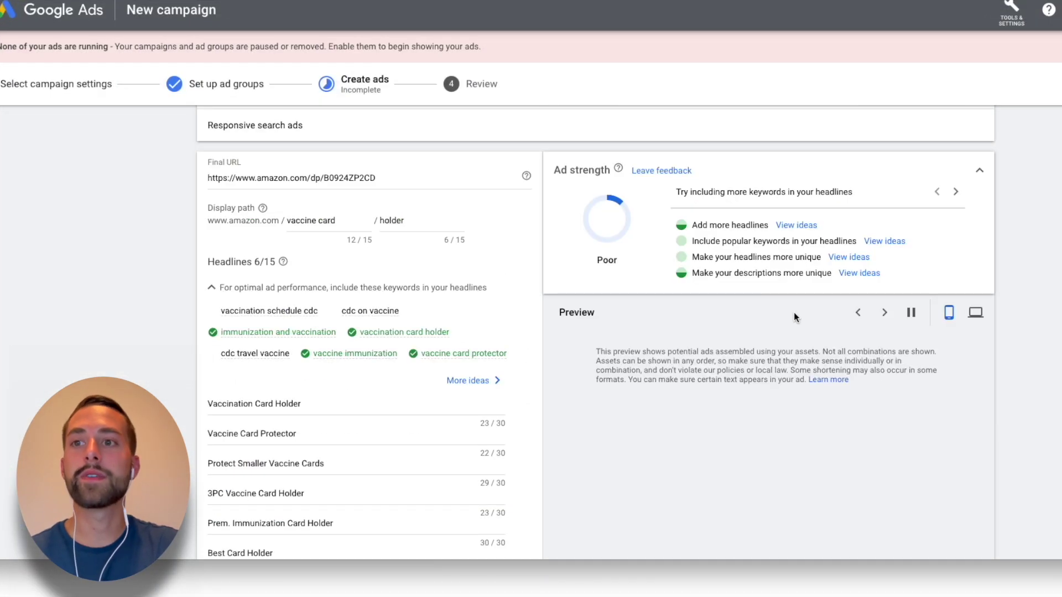
{"action": "scroll", "coordinate": [795, 312], "scroll_direction": "down", "scroll_amount": 3}
{"action": "scroll", "coordinate": [794, 319], "scroll_direction": "down", "scroll_amount": 3}
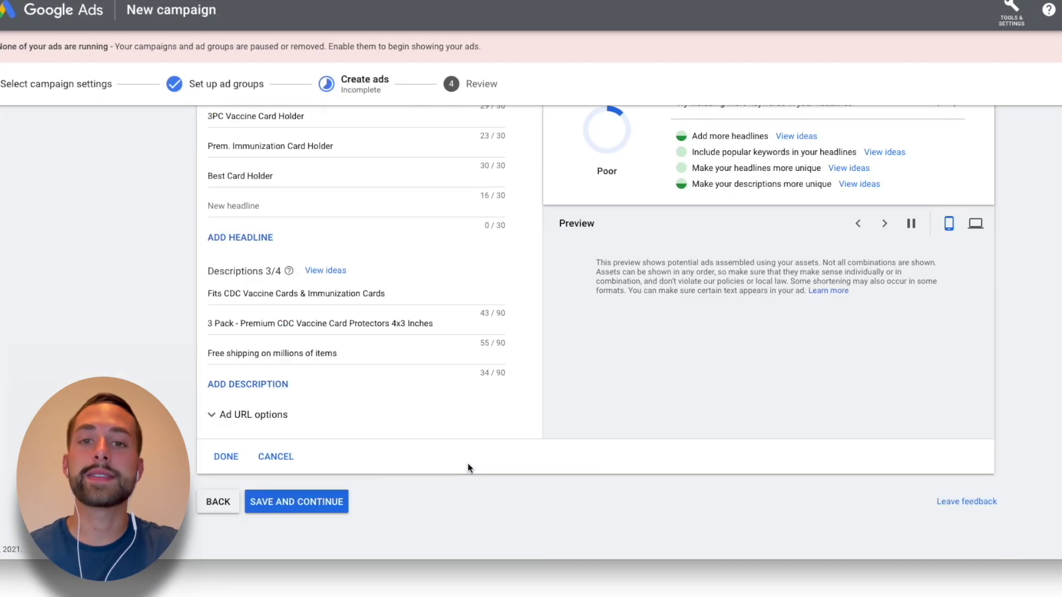
{"action": "left_click", "coordinate": [314, 503]}
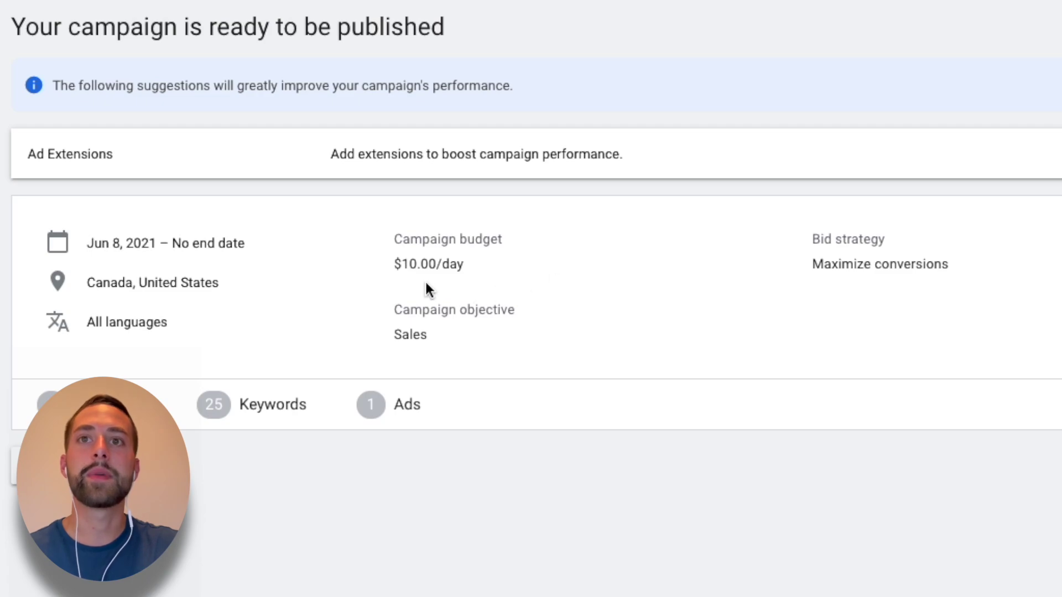
Review the campaign summary's budget, objective, run dates, target locations and bid strategy
{"action": "double_click", "coordinate": [419, 259]}
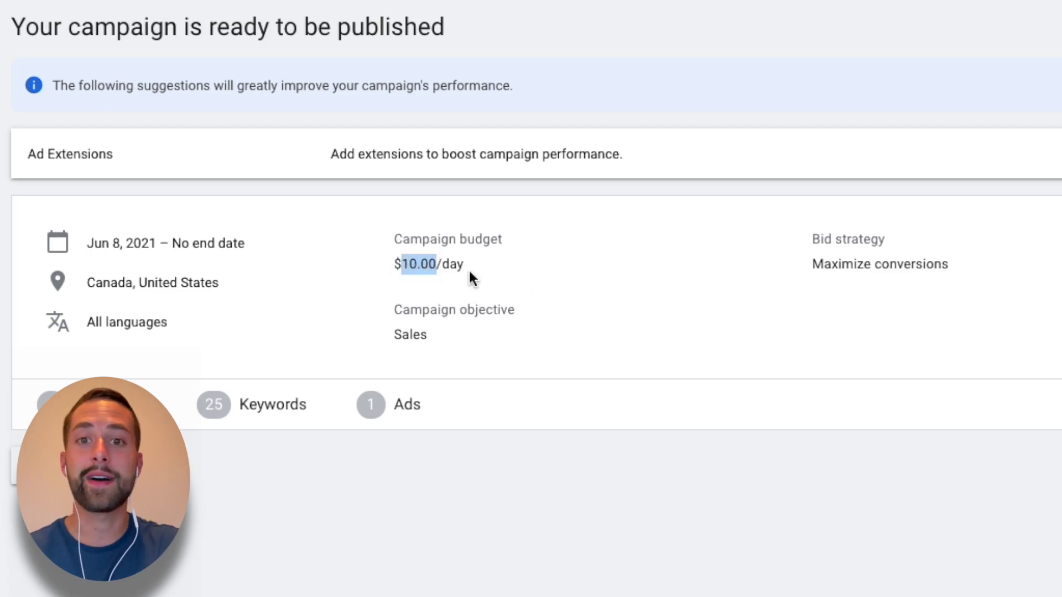
{"action": "left_click", "coordinate": [449, 267]}
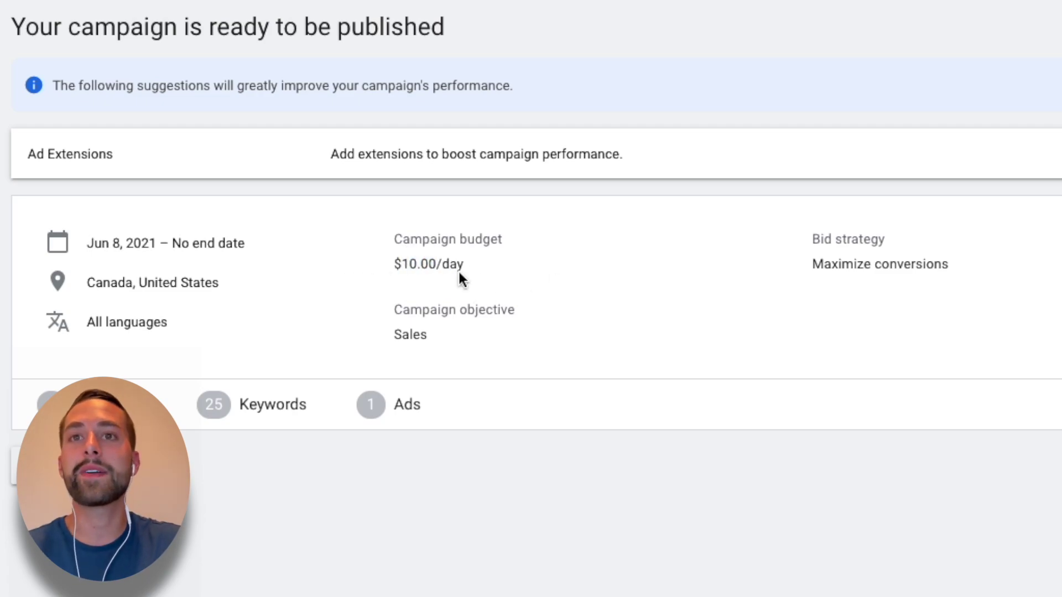
{"action": "double_click", "coordinate": [410, 337]}
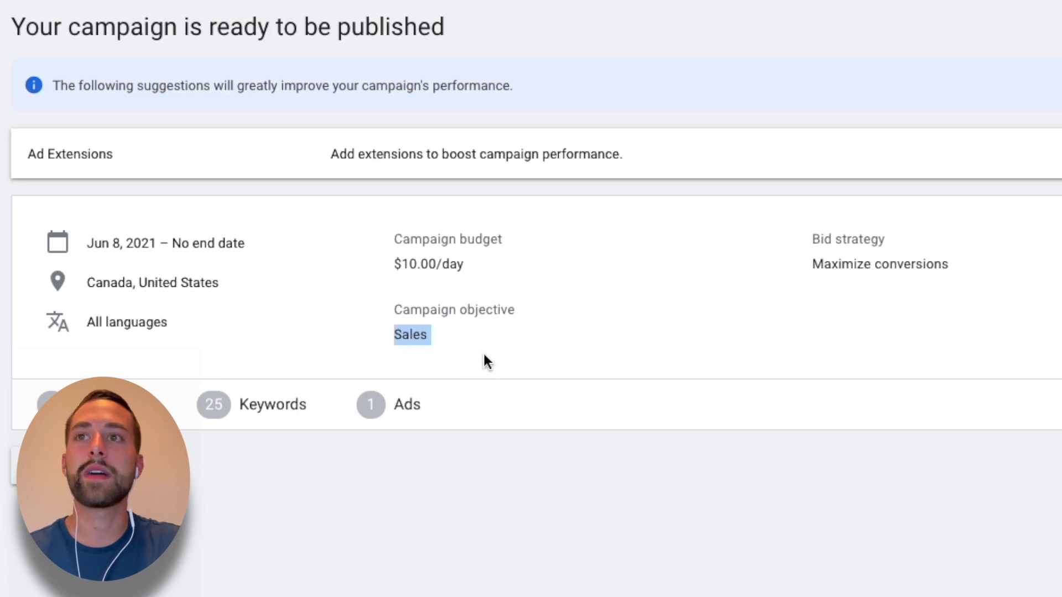
{"action": "left_click", "coordinate": [466, 338]}
{"action": "triple_click", "coordinate": [133, 244]}
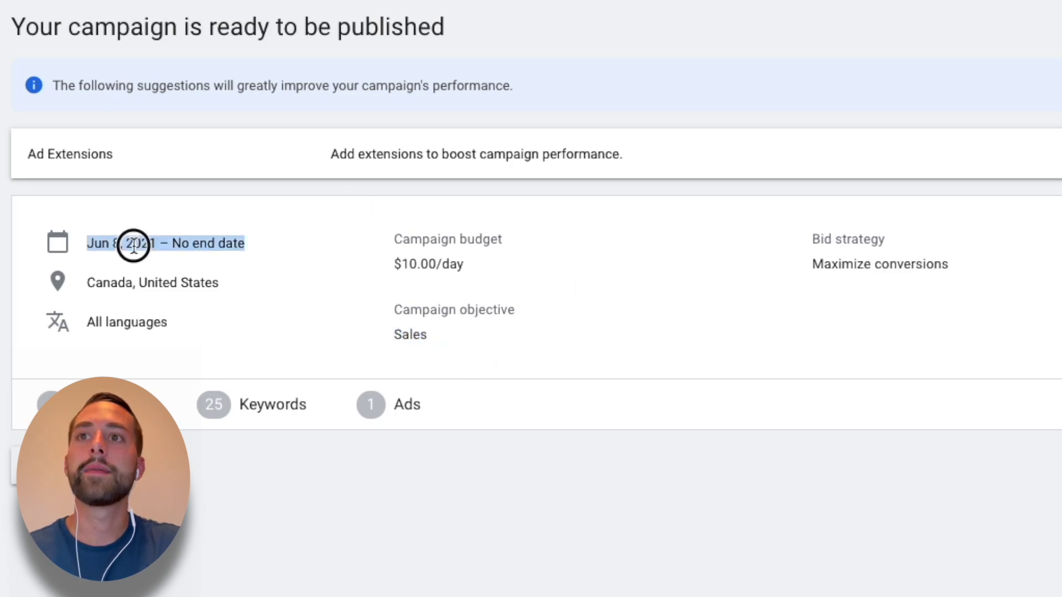
{"action": "left_click", "coordinate": [178, 287]}
{"action": "triple_click", "coordinate": [178, 287]}
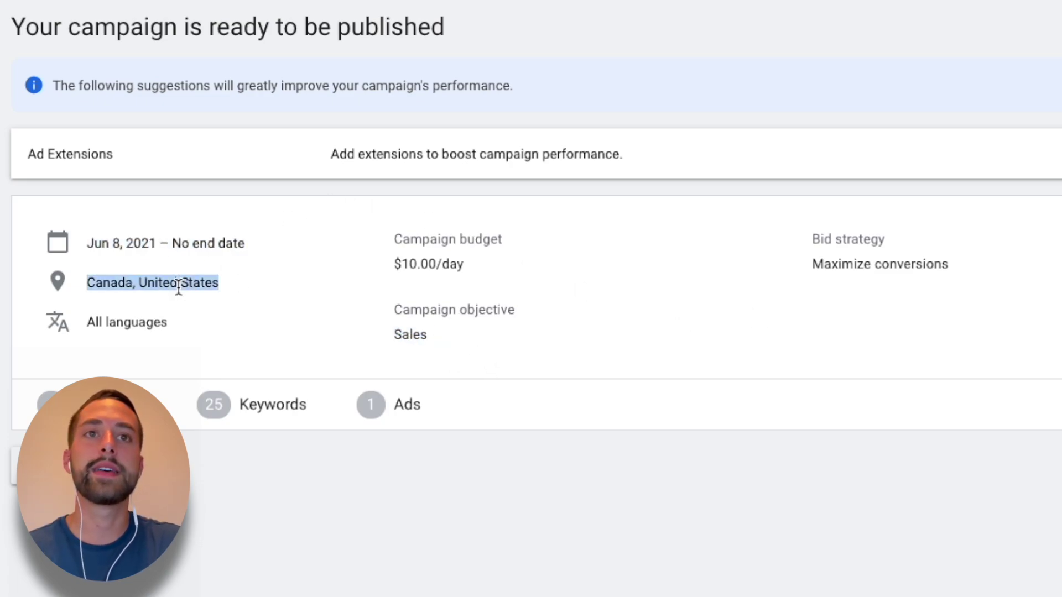
{"action": "triple_click", "coordinate": [888, 264]}
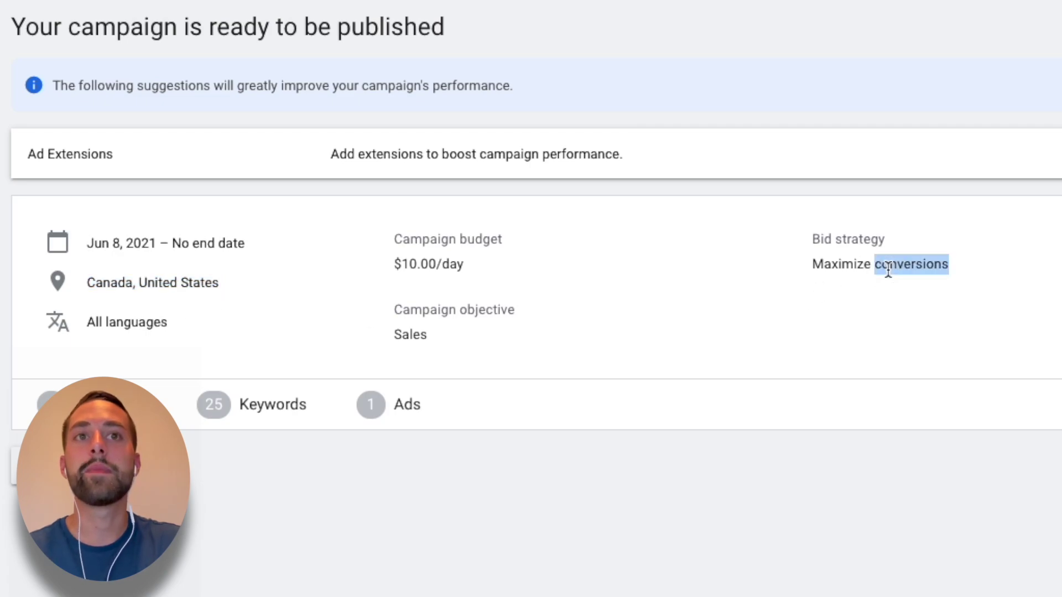
{"action": "triple_click", "coordinate": [888, 271]}
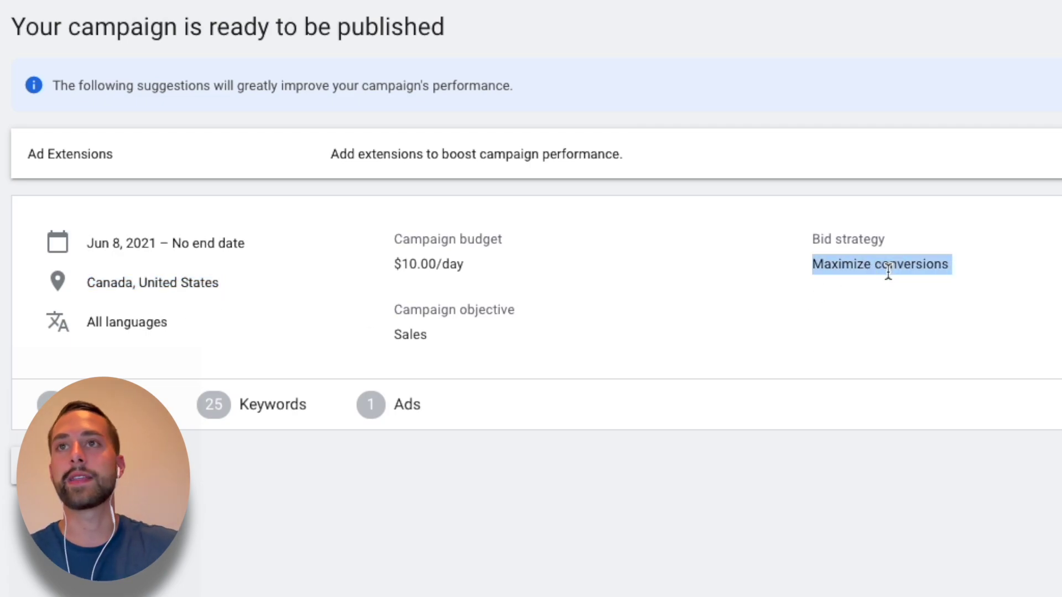
{"action": "left_click", "coordinate": [898, 280]}
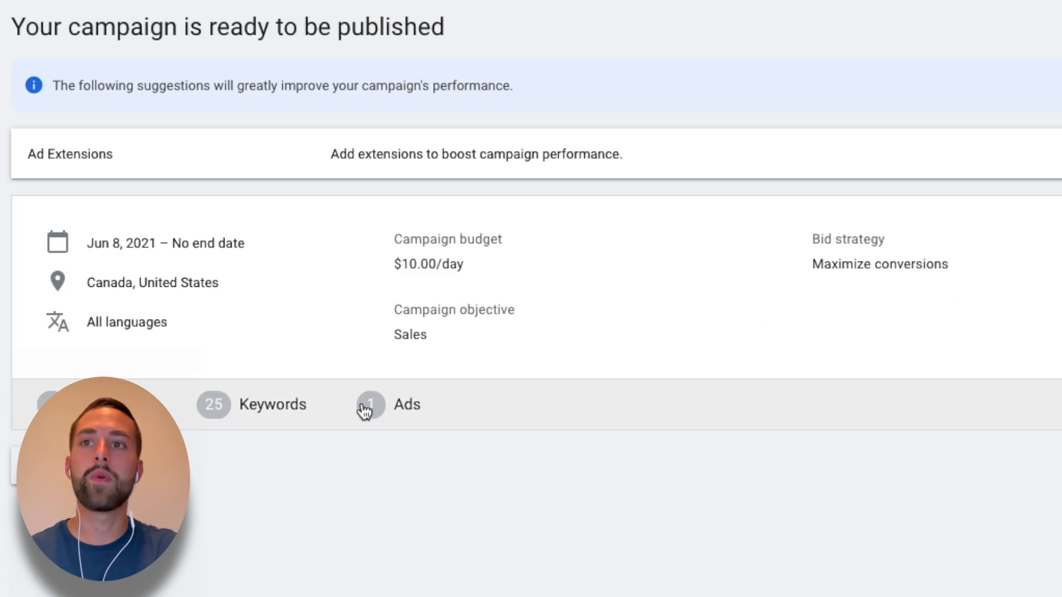
Expand the summary's ad group details and examine the ad preview beside its keywords
{"action": "left_click", "coordinate": [387, 404]}
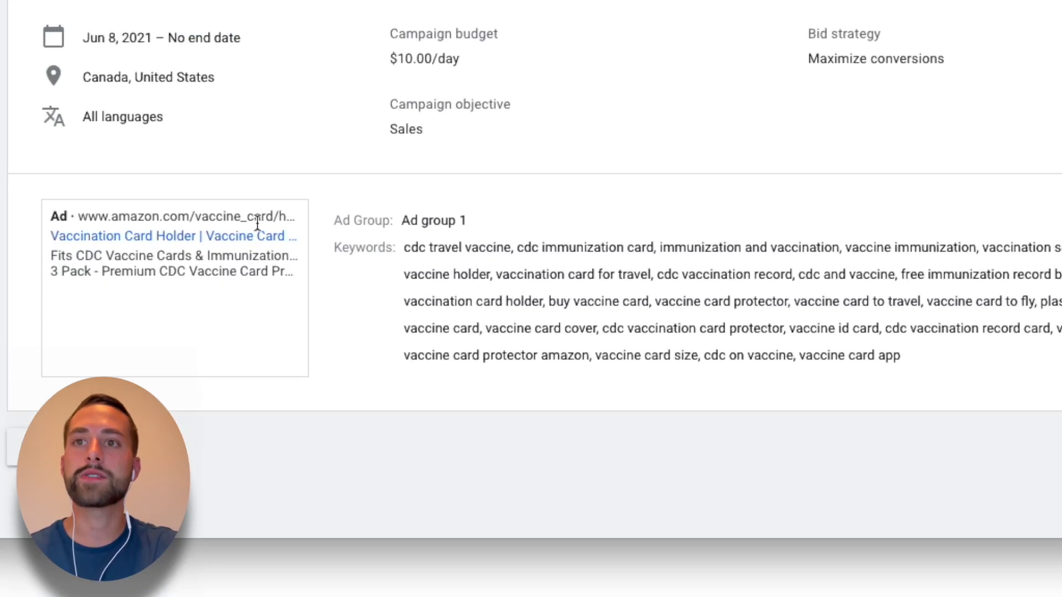
{"action": "left_click_drag", "start_coordinate": [271, 273], "coordinate": [51, 213]}
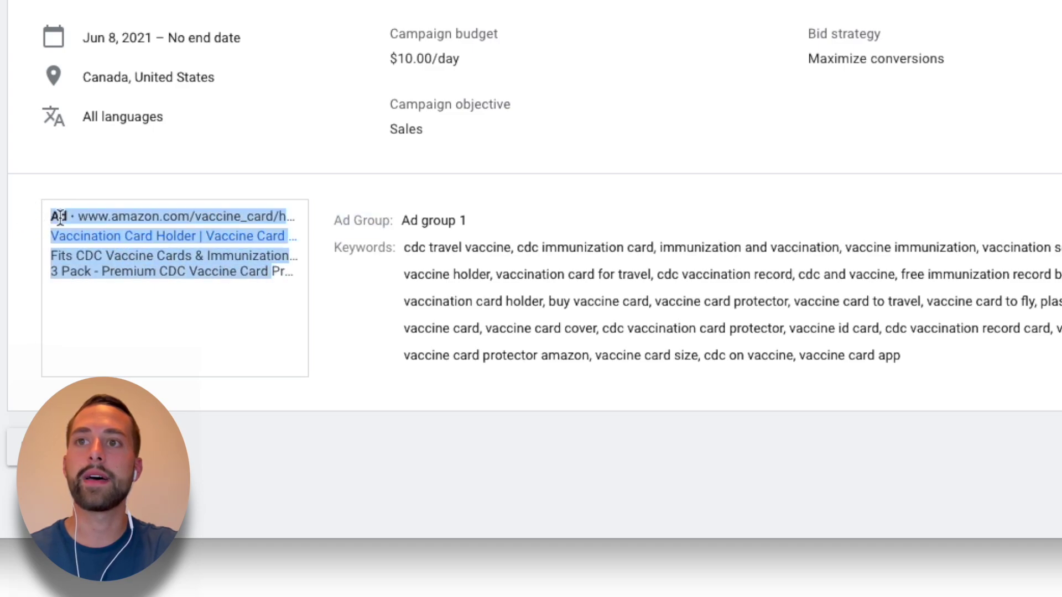
{"action": "left_click", "coordinate": [214, 254]}
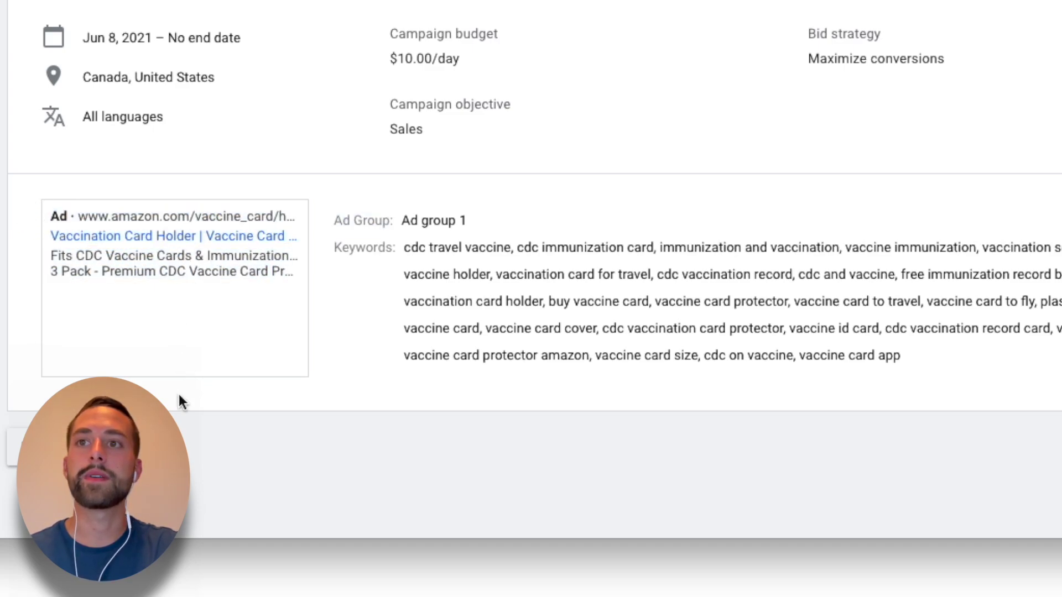